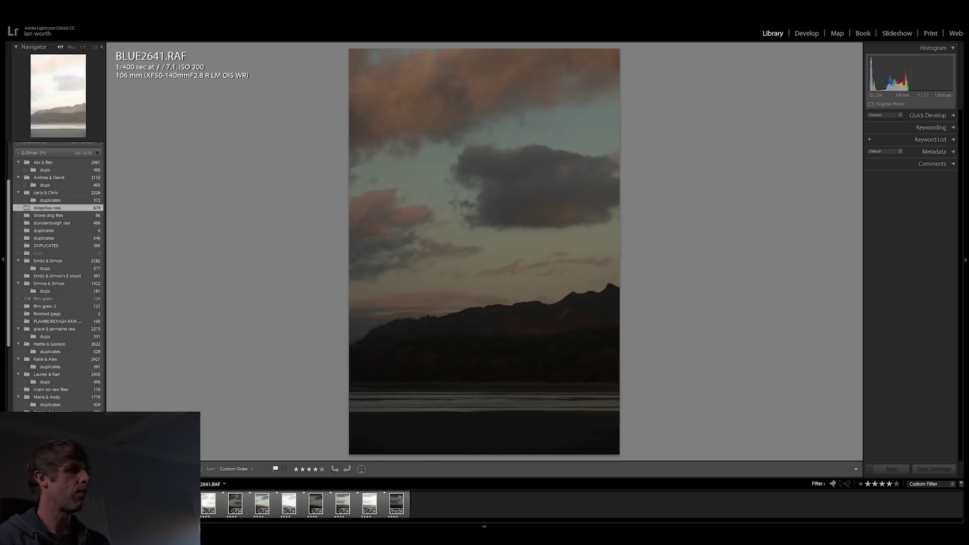
Select the 15 bracketed frames and start a Photo Merge HDR Panorama.
click(289, 503)
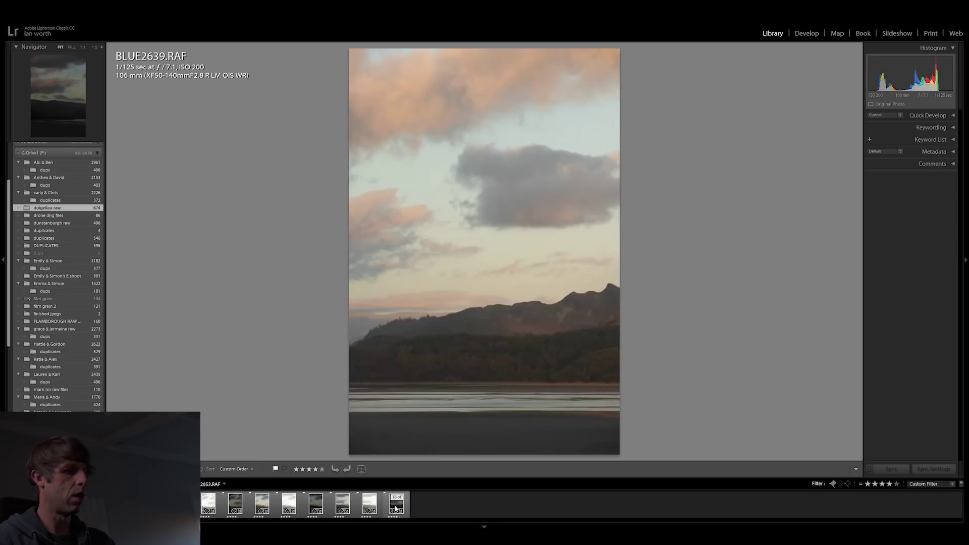
right_click(360, 509)
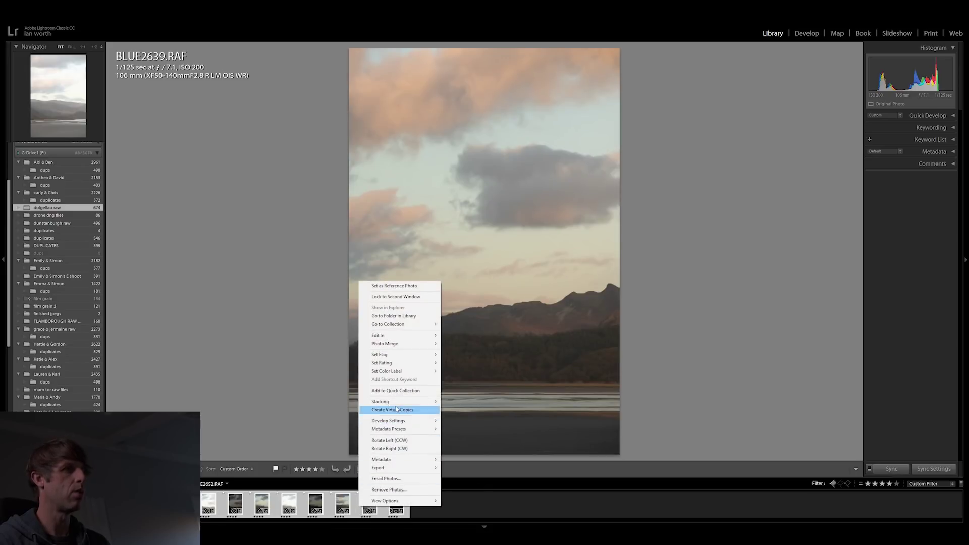
mouse_move(393, 347)
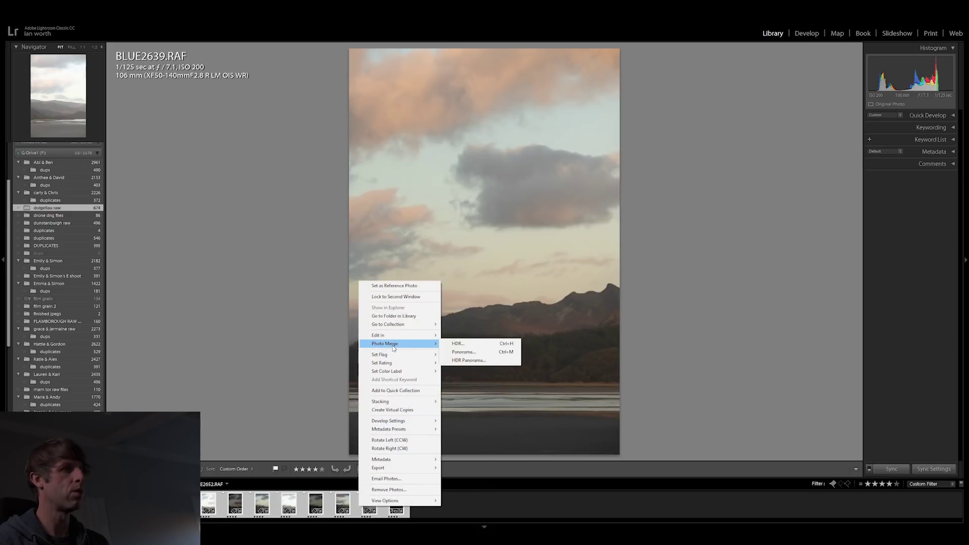
click(467, 362)
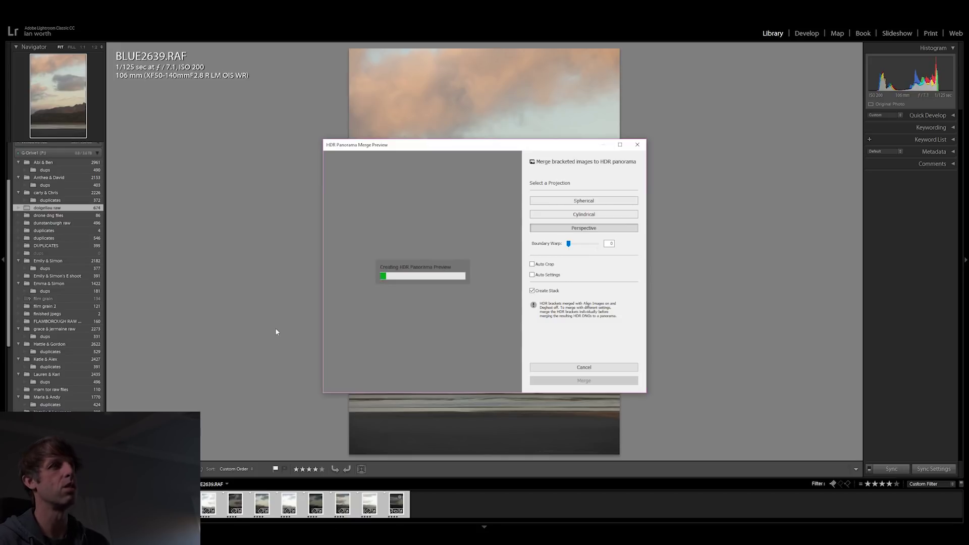
Merge with Perspective projection, Boundary Warp 52, Auto Crop on and Create Stack off.
drag(569, 243, 583, 243)
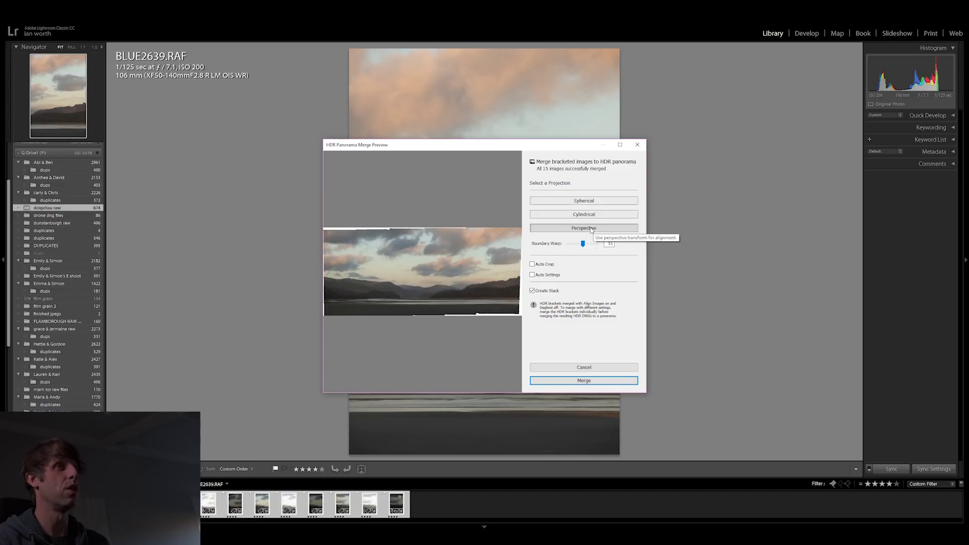
click(584, 202)
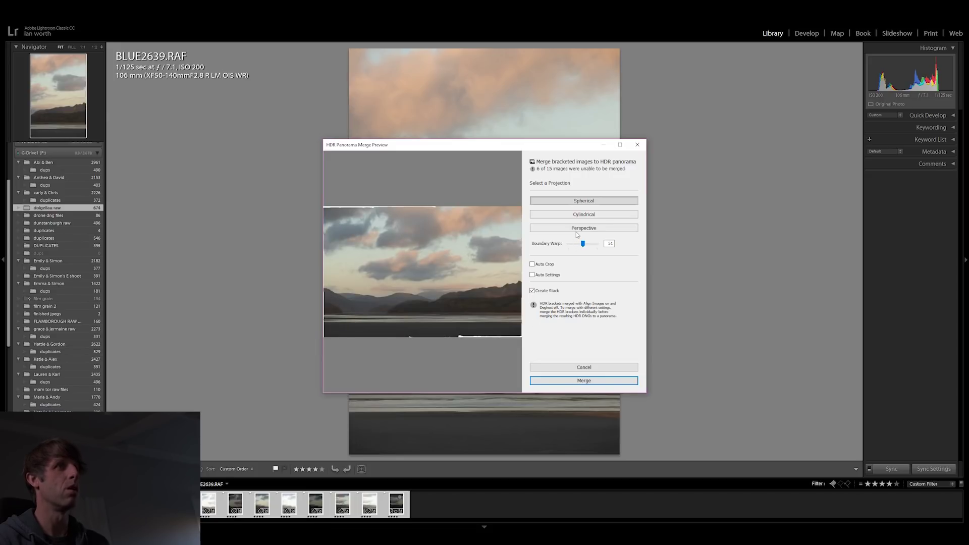
click(579, 229)
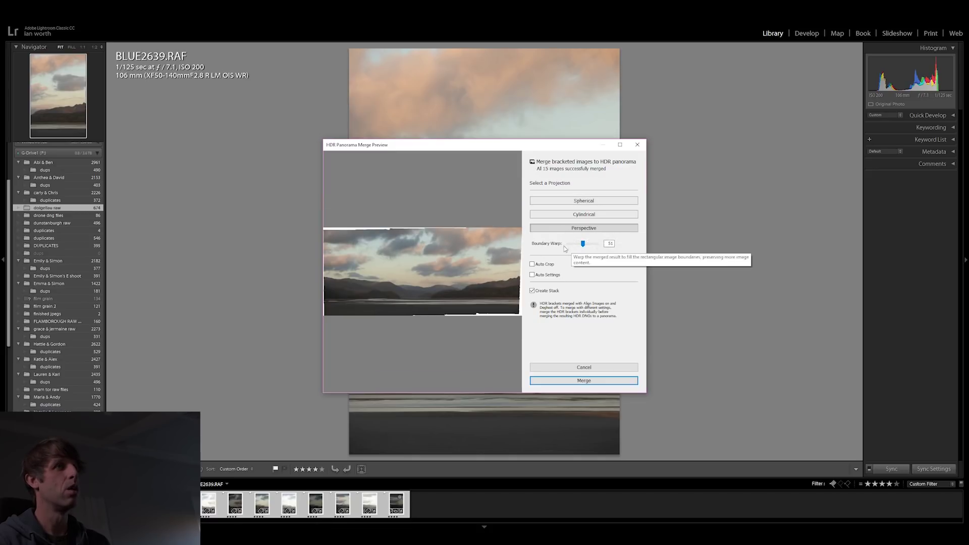
drag(583, 245, 583, 246)
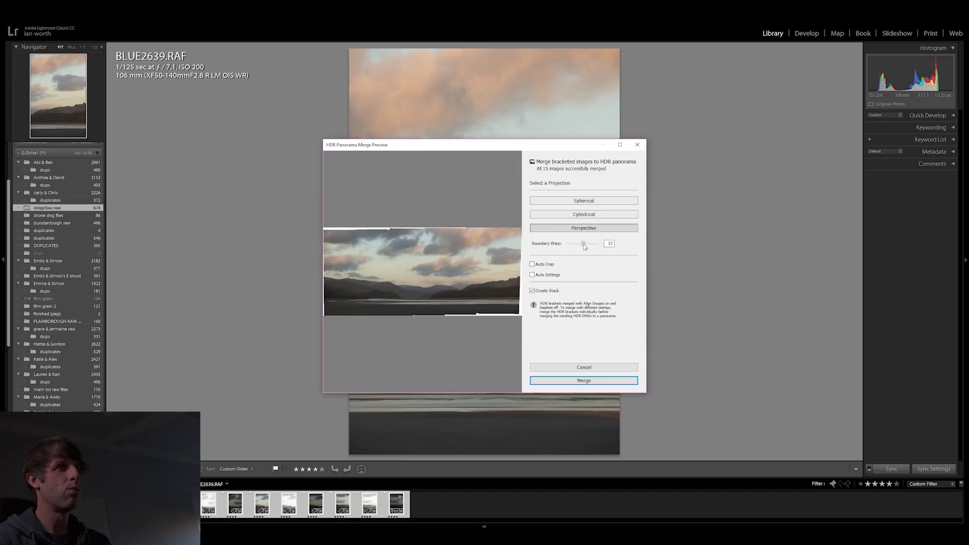
click(537, 267)
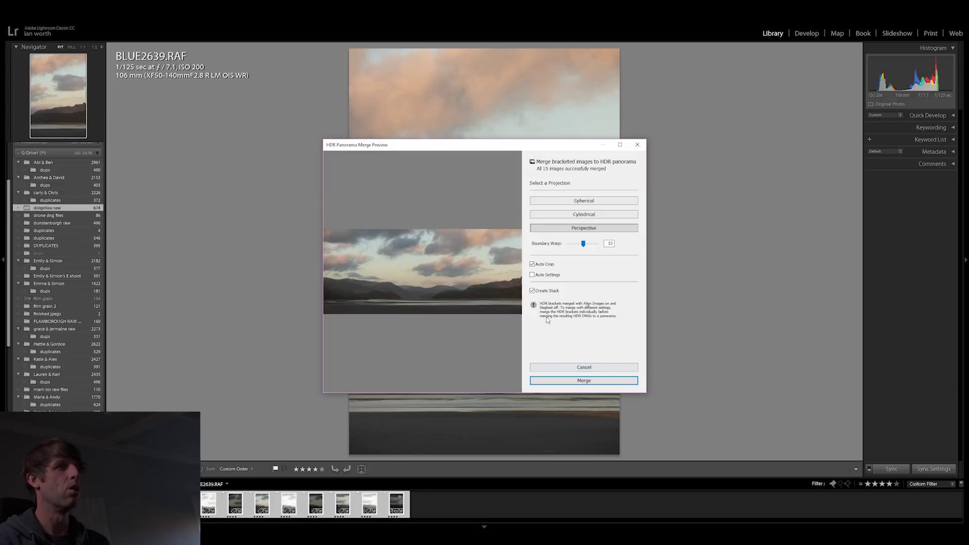
click(532, 292)
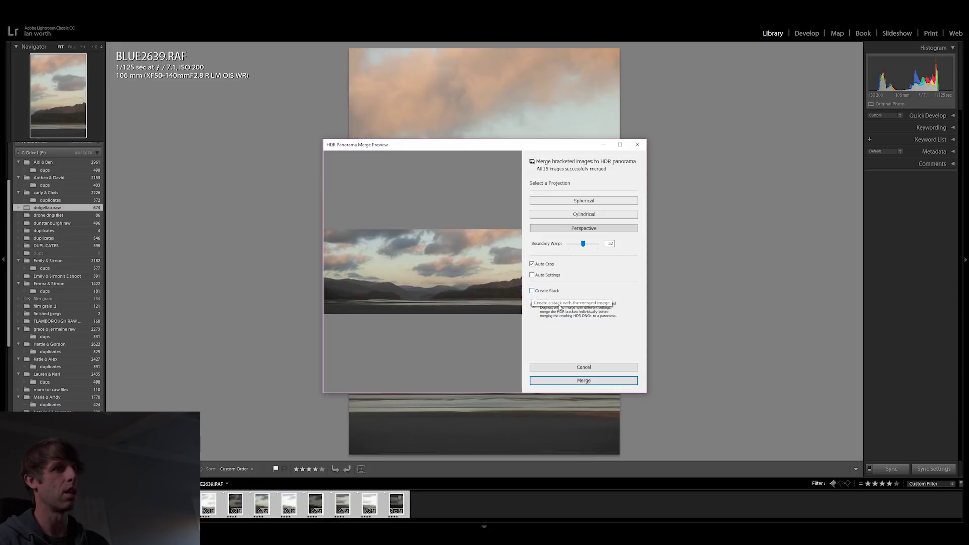
click(572, 380)
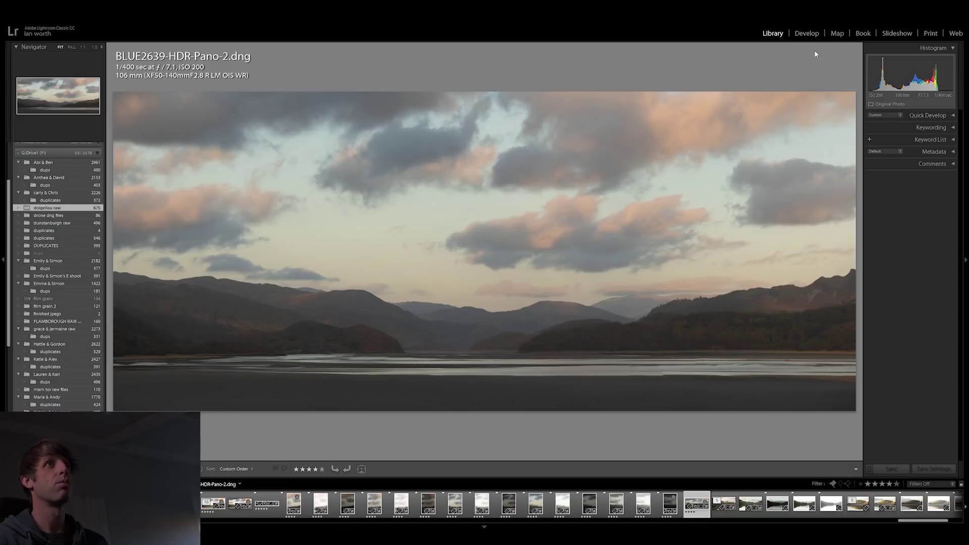
Switch to the Develop module with BLUE2639-HDR-Pano-2.dng selected.
click(806, 34)
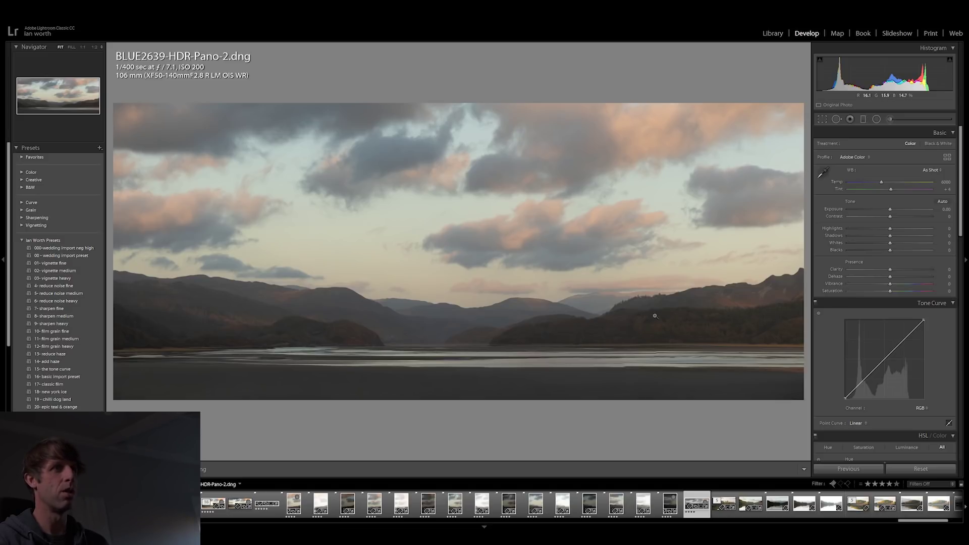
click(624, 369)
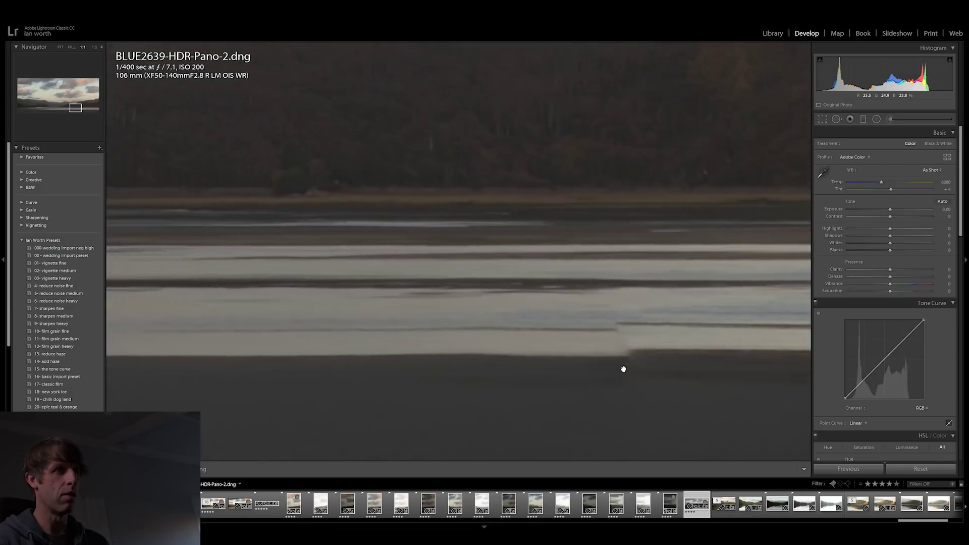
drag(662, 351, 512, 332)
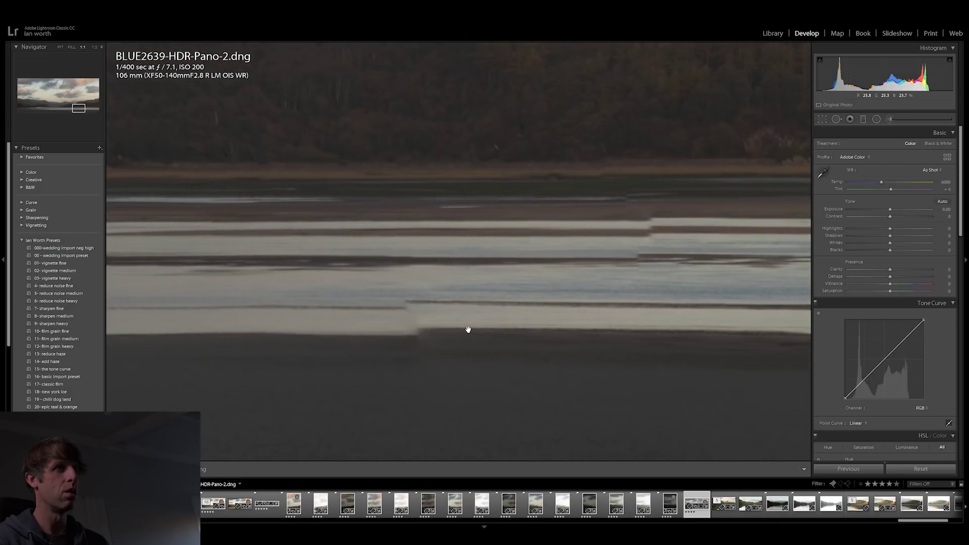
drag(648, 327, 642, 331)
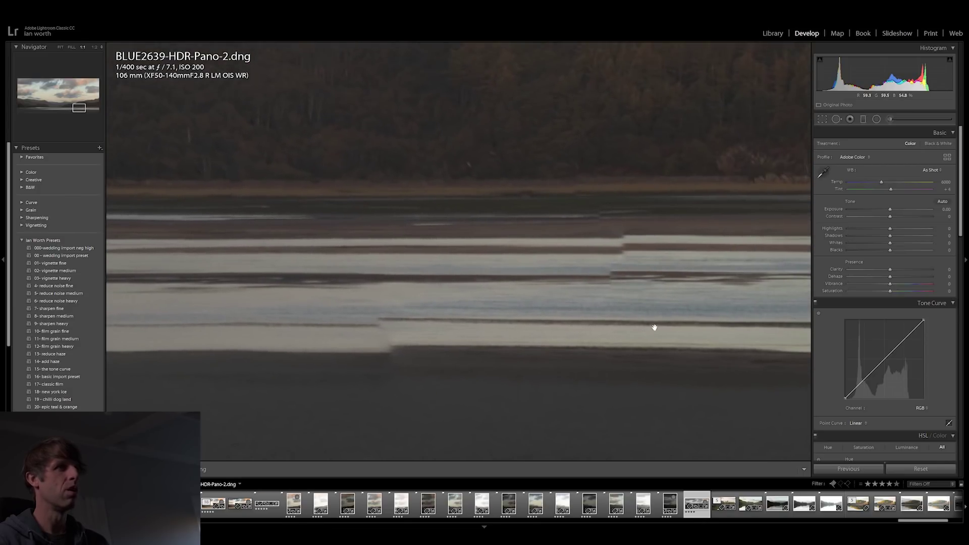
click(654, 328)
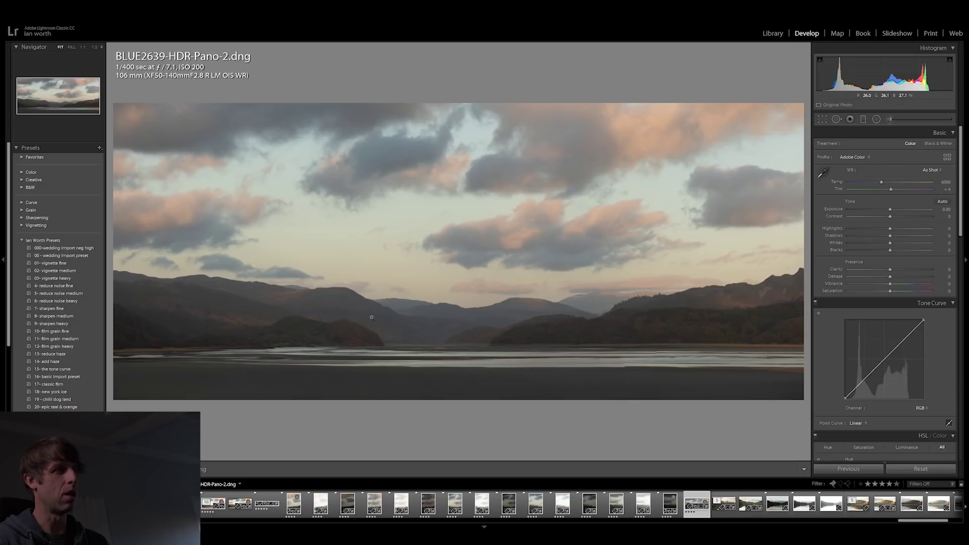
click(638, 366)
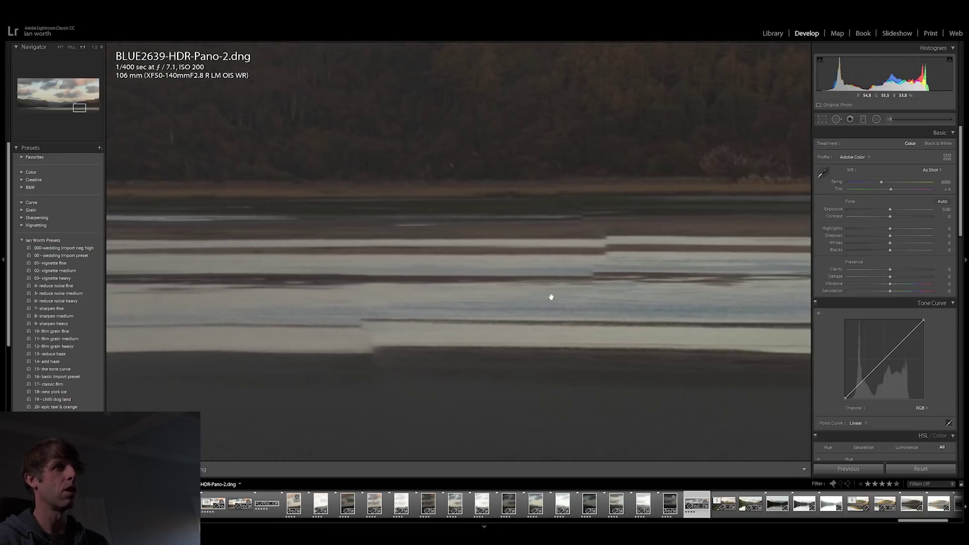
click(552, 297)
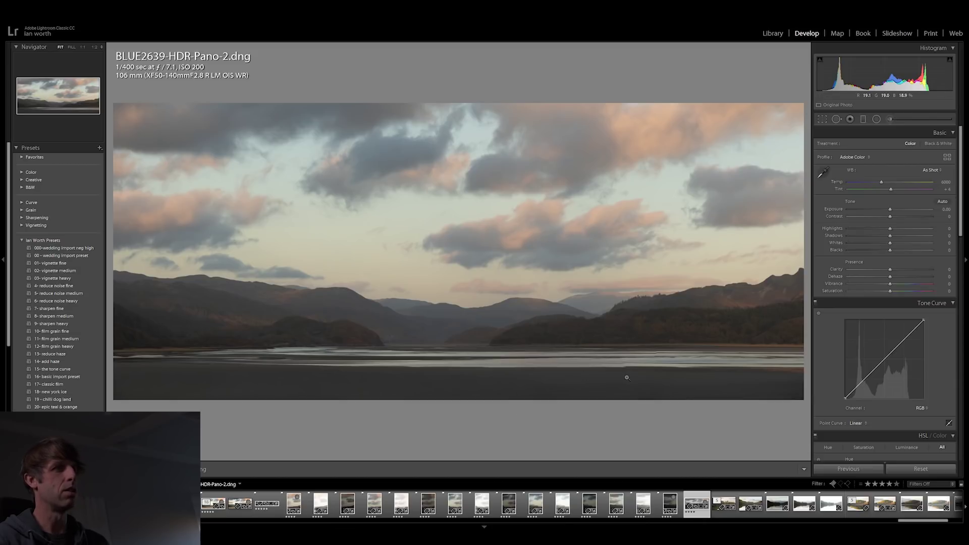
Add a graduated filter over the bottom water with Exposure 1.03 and Temp 38.
key(m)
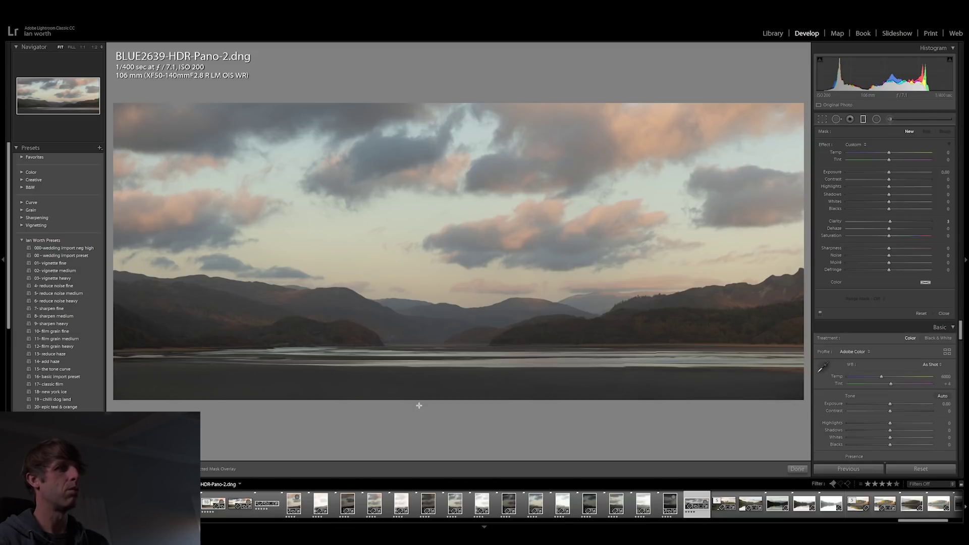
drag(417, 399, 422, 368)
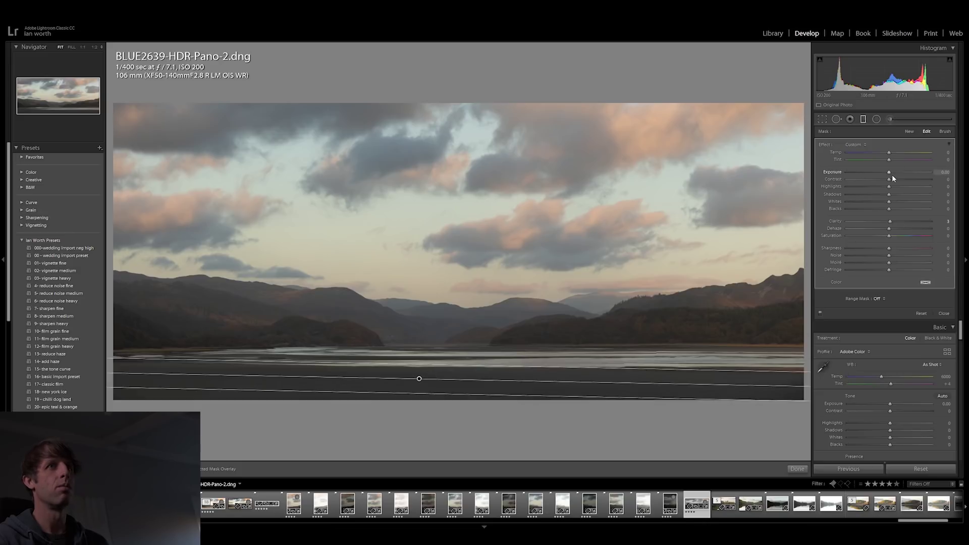
drag(889, 172, 905, 156)
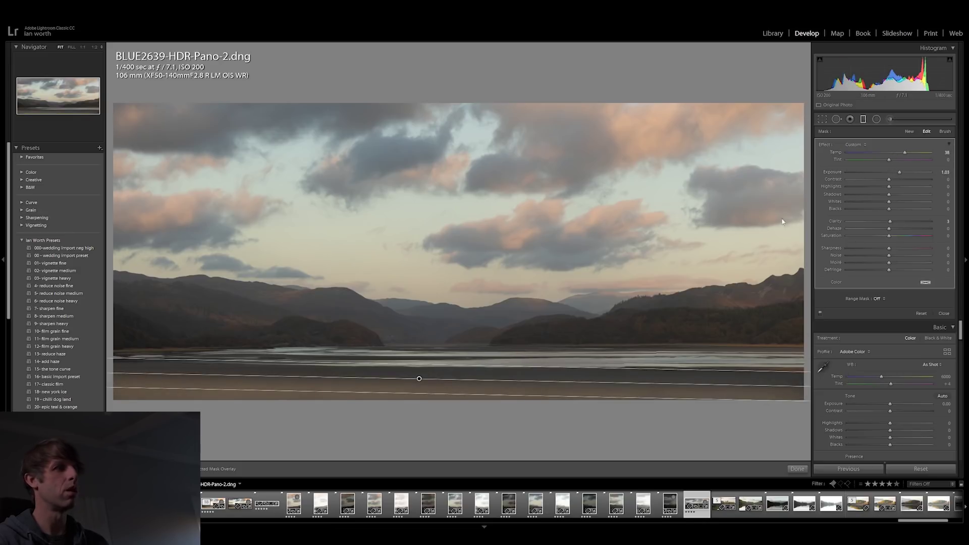
drag(419, 378, 421, 372)
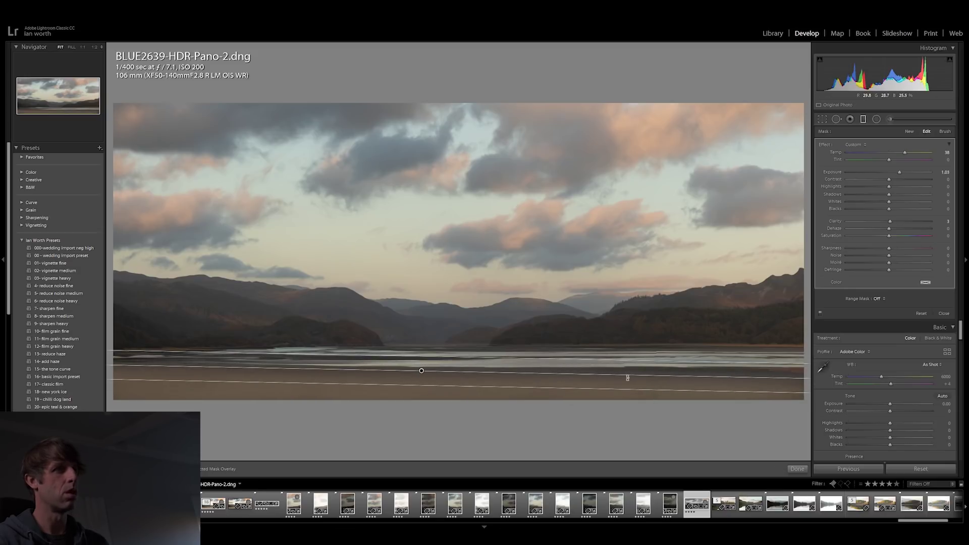
drag(421, 370, 422, 369)
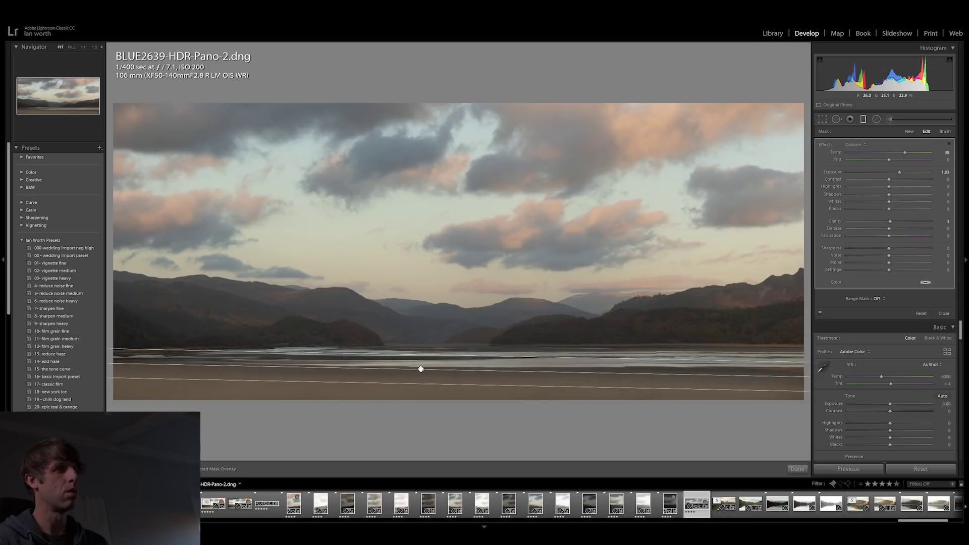
click(796, 469)
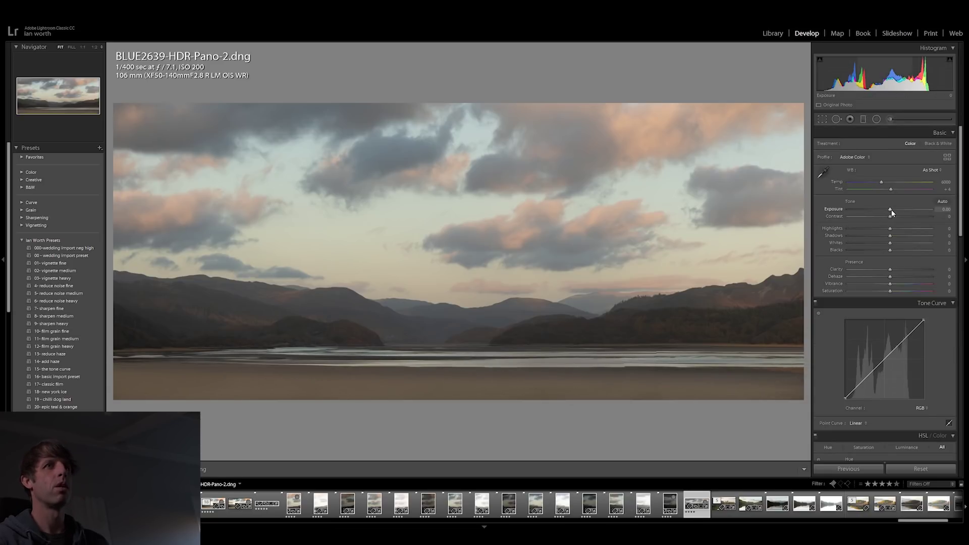
Set Exposure +0.68, Contrast +14, Shadows +42, Whites +29 and Blacks −24.
drag(890, 213, 891, 214)
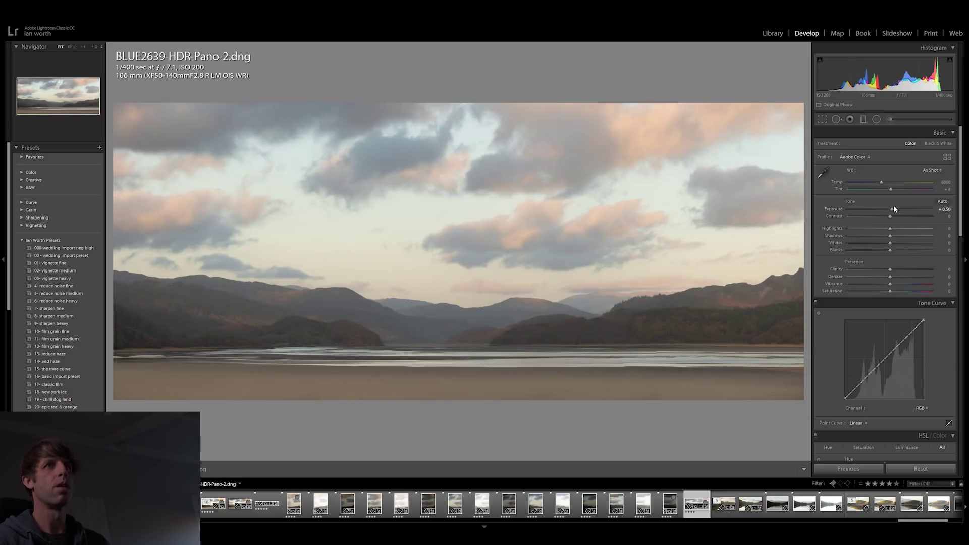
drag(893, 208, 894, 208)
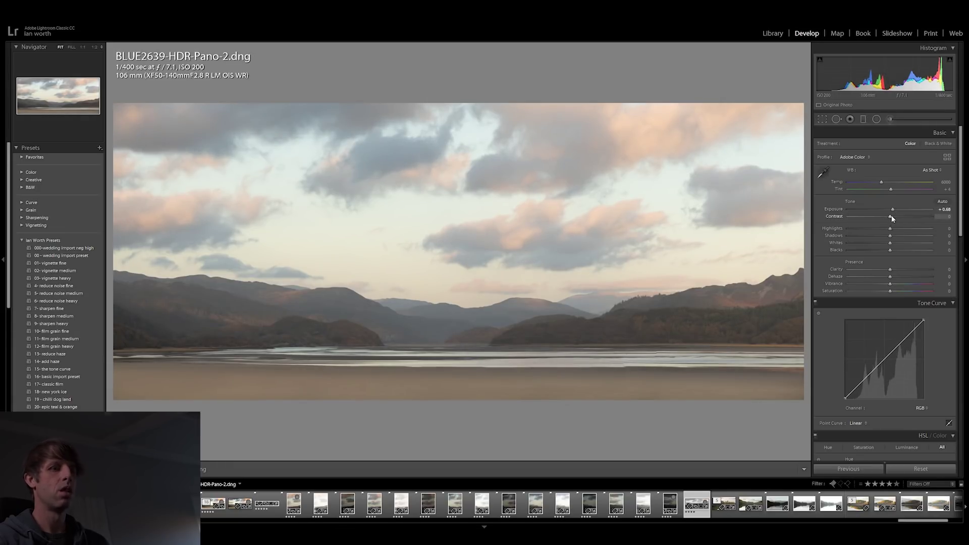
drag(890, 214, 897, 213)
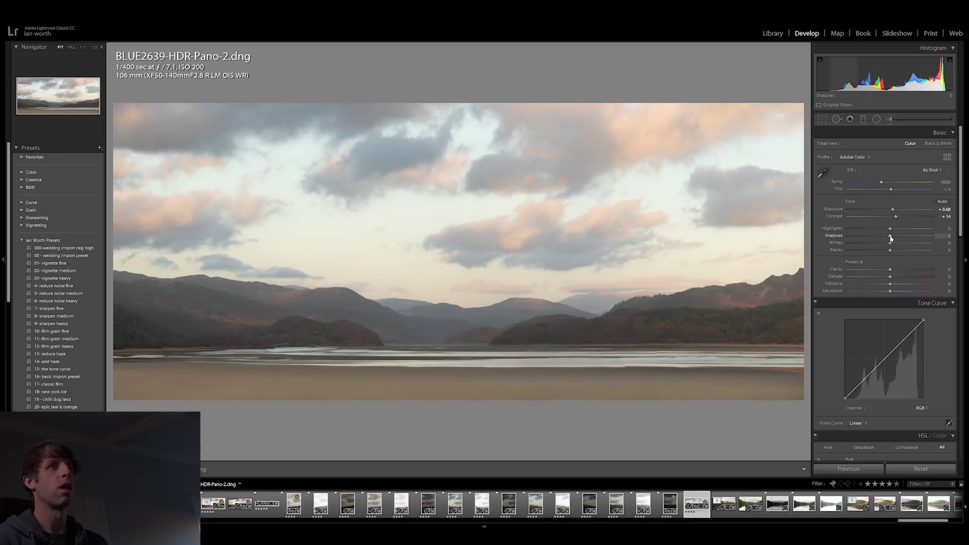
mouse_move(890, 235)
mouse_down()
mouse_move(907, 236)
mouse_move(894, 243)
mouse_move(903, 244)
mouse_up()
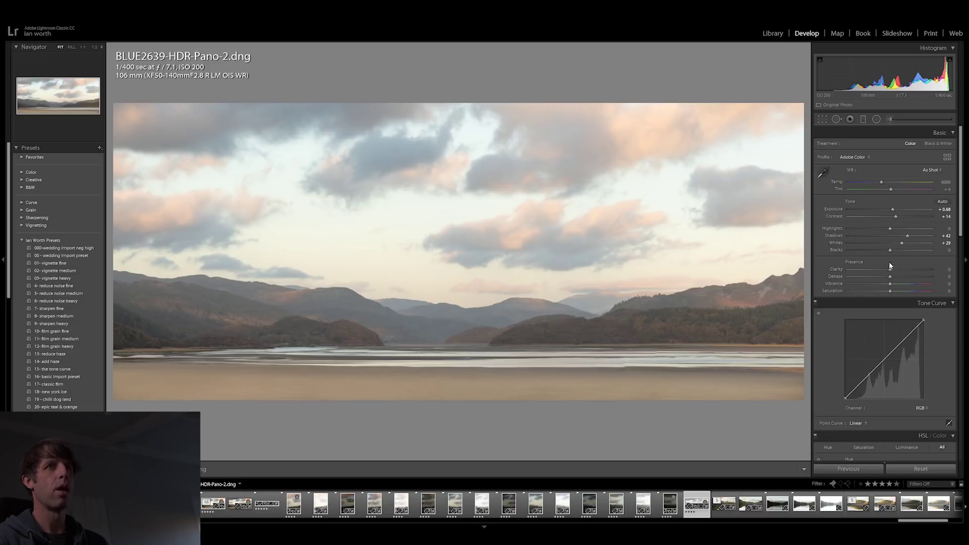
drag(890, 249, 880, 252)
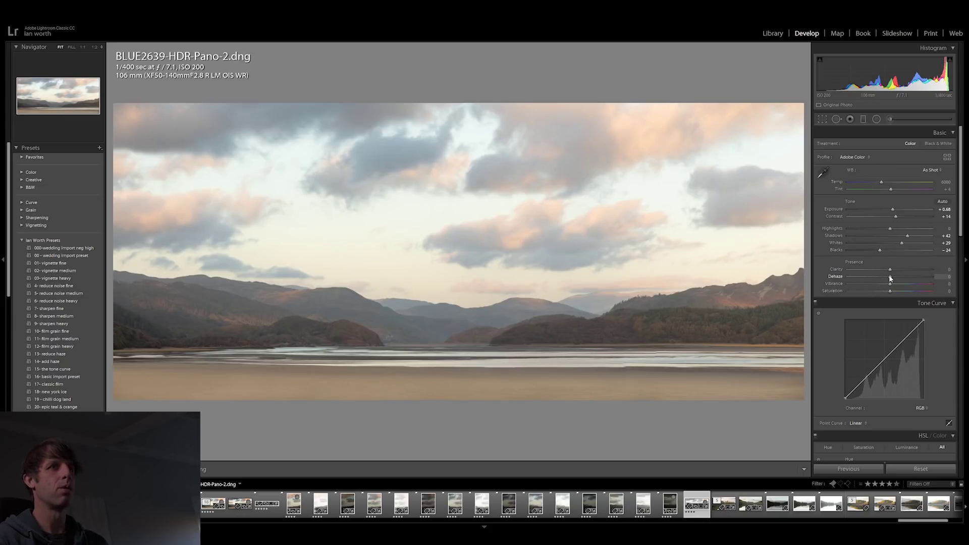
Add Dehaze +20, Vibrance +13 and Saturation +9 to the panorama.
drag(891, 278, 895, 278)
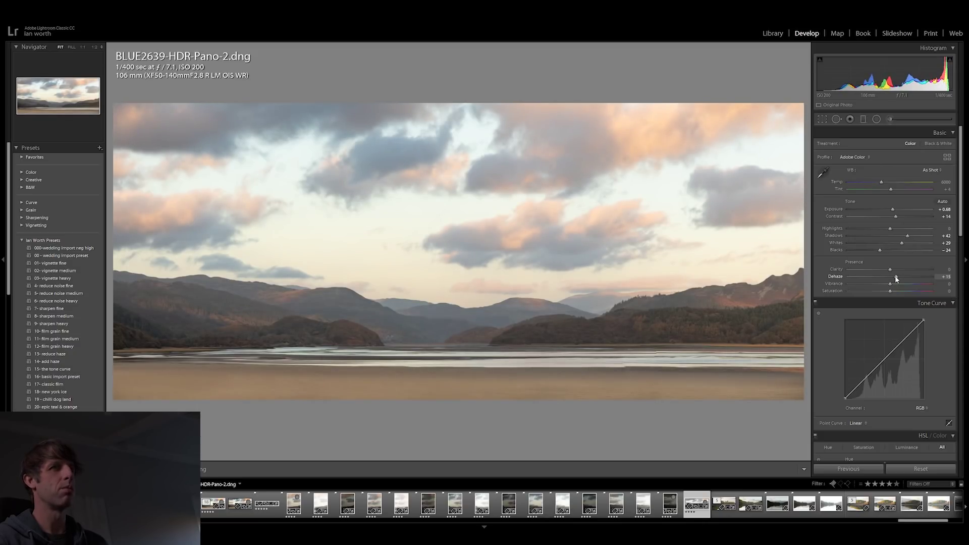
drag(895, 279, 897, 279)
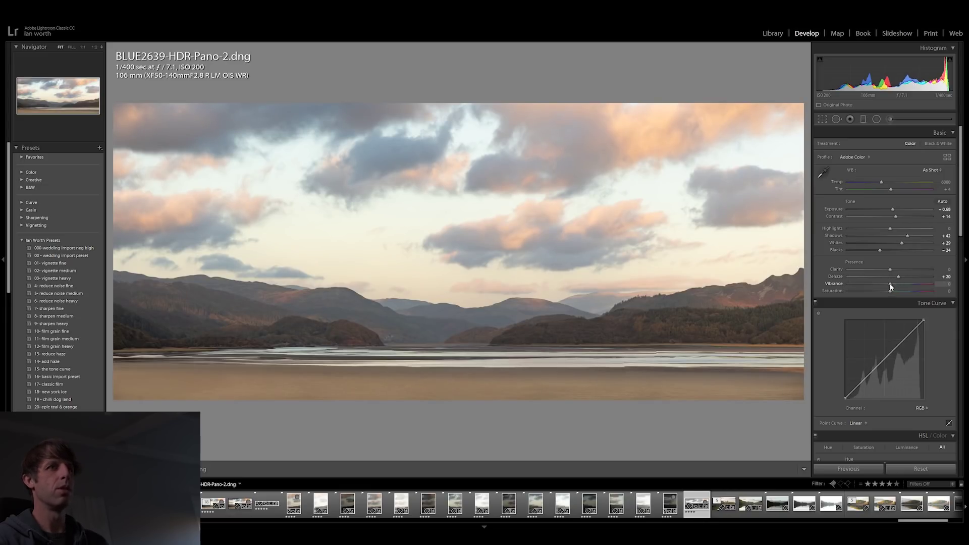
drag(890, 286, 893, 286)
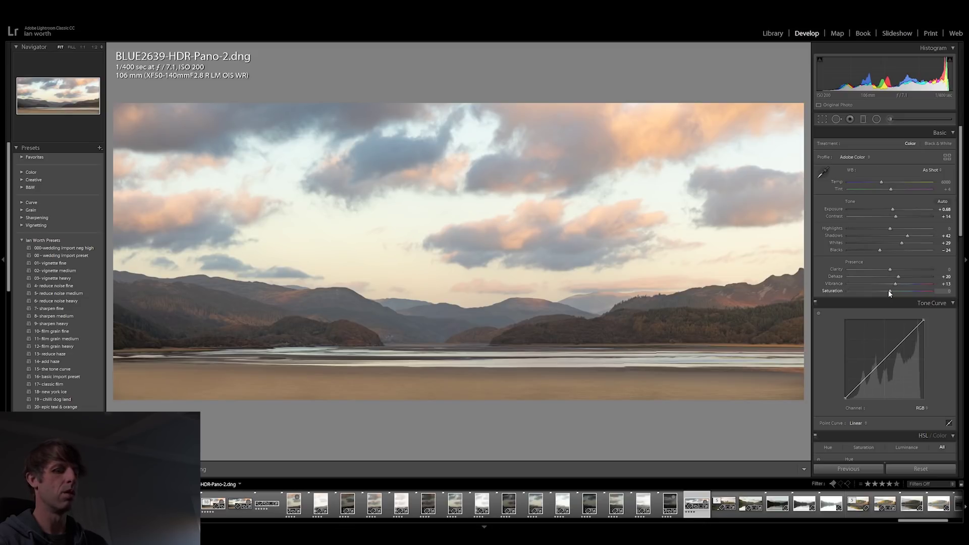
drag(890, 291, 892, 292)
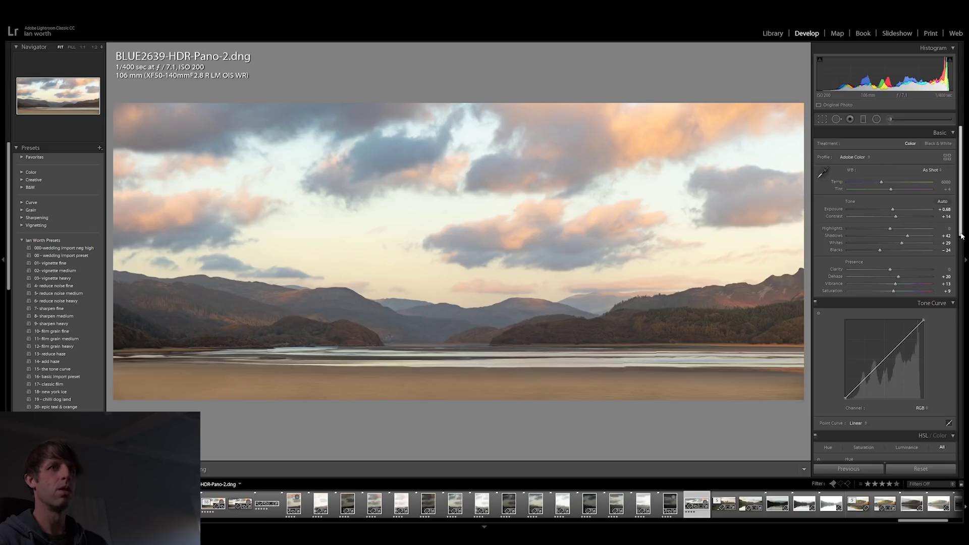
Apply the Medium Contrast preset in the Tone Curve's Point Curve.
scroll(961, 235, down, 2)
click(868, 359)
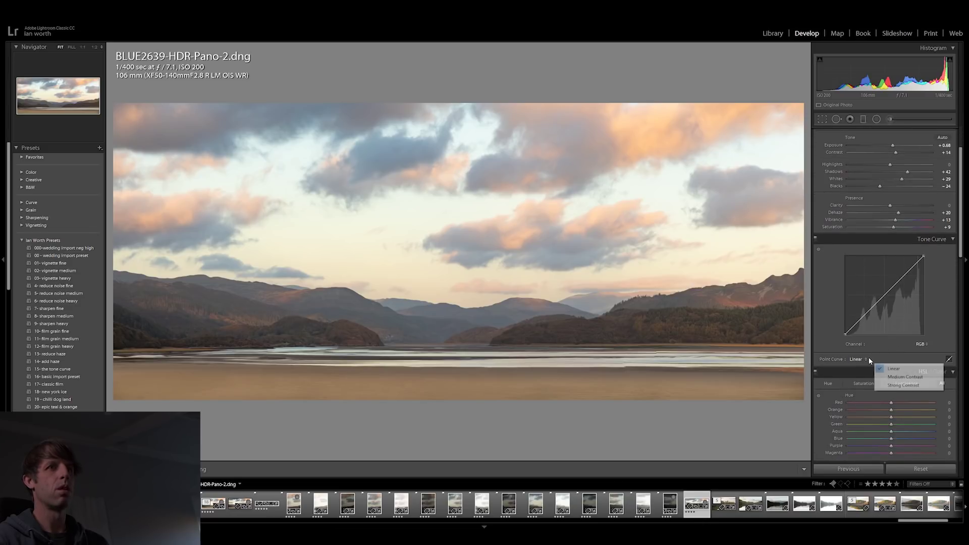
click(903, 376)
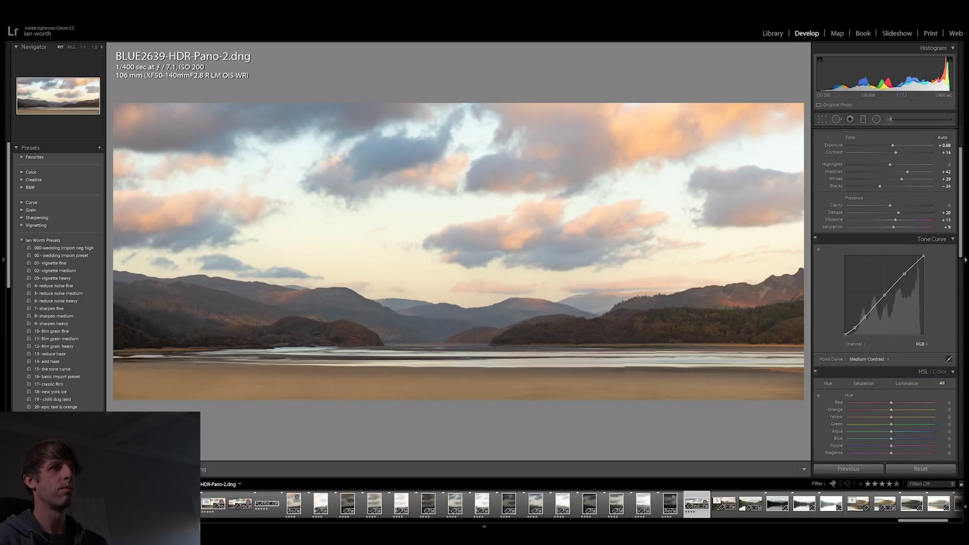
Raise the Basic panel Exposure to +0.95.
scroll(961, 238, up, 2)
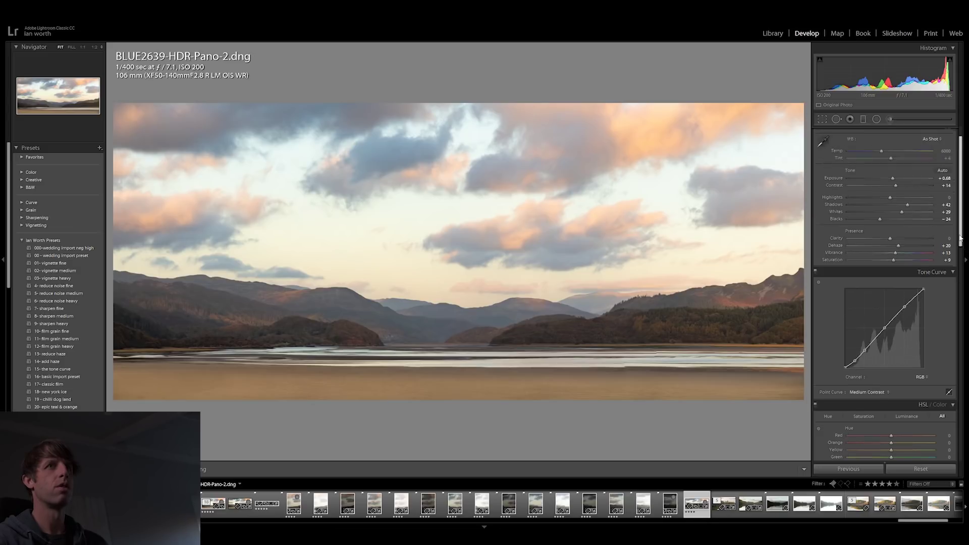
scroll(960, 238, up, 1)
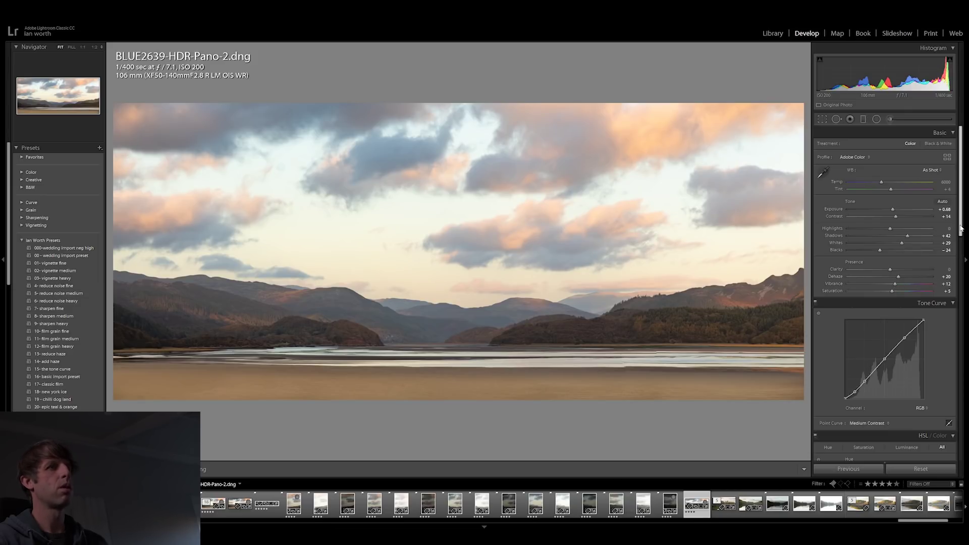
drag(890, 210, 893, 209)
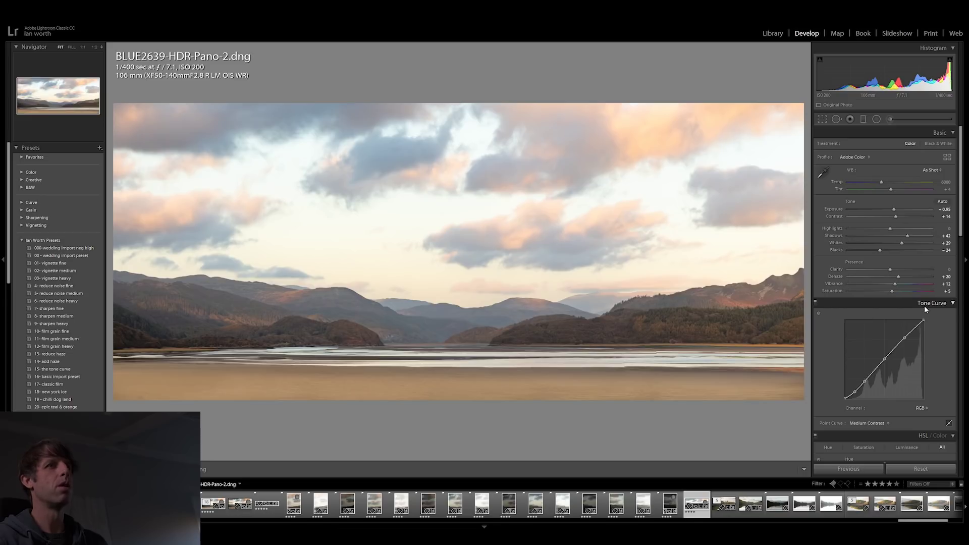
drag(961, 219, 962, 367)
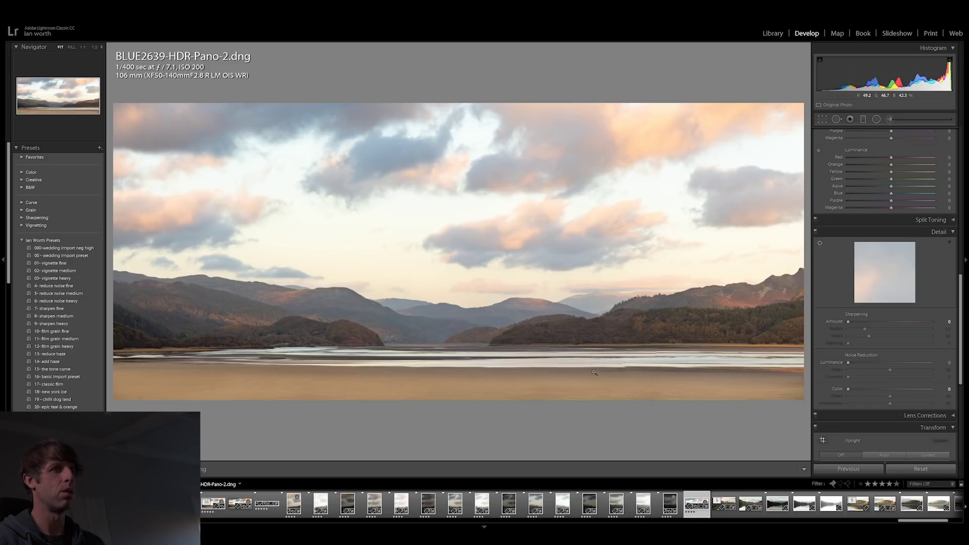
Send the panorama thumbnail to Photoshop with Edit In > Edit in Adobe Photoshop.
right_click(692, 501)
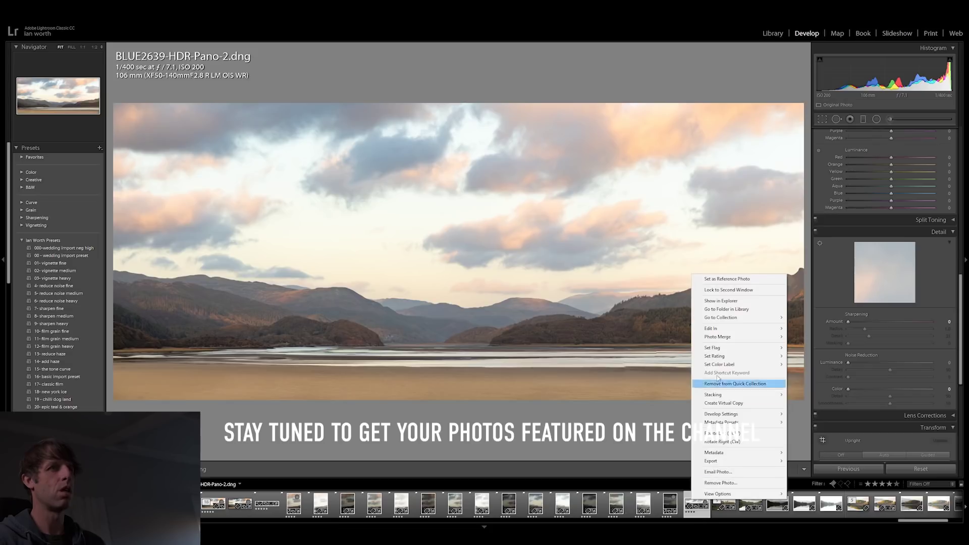
mouse_move(719, 329)
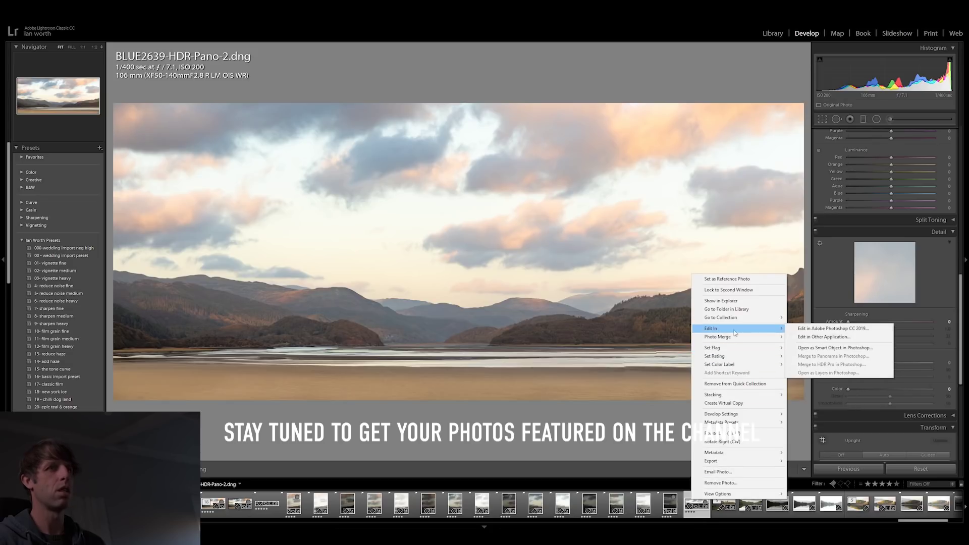
click(808, 329)
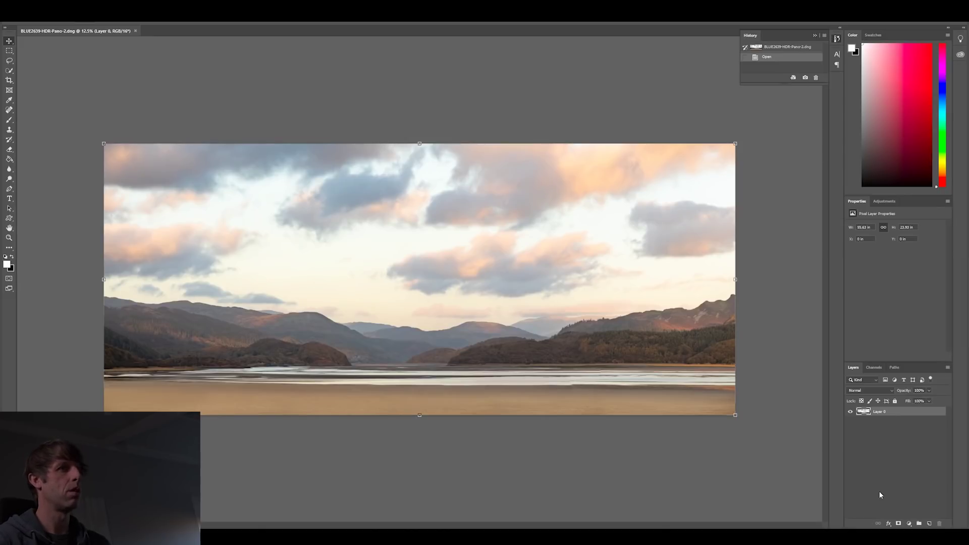
Zoom to 33.3% on the water and duplicate the layer as Layer 0 copy.
key(ctrl+0)
key(ctrl+plus)
key(ctrl+plus)
key(ctrl+plus)
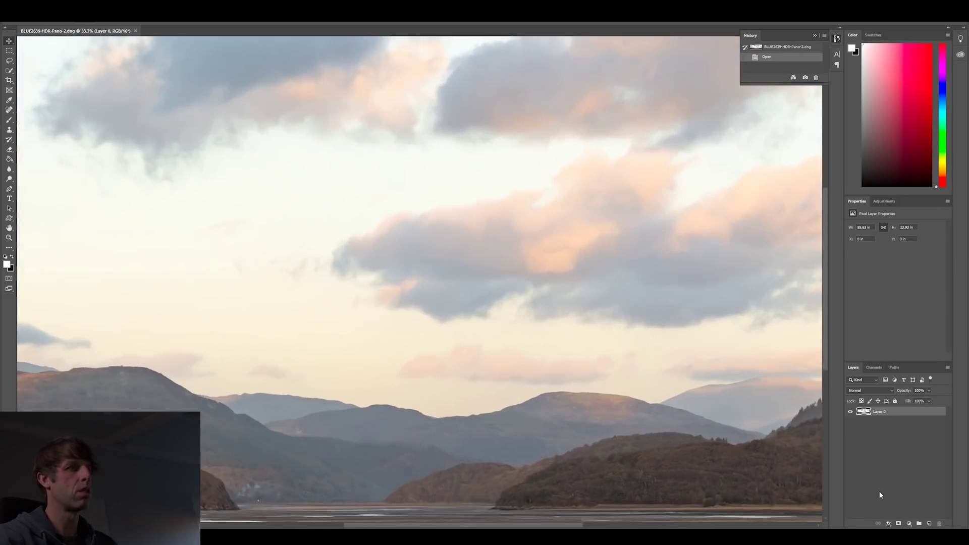
drag(714, 448, 445, 300)
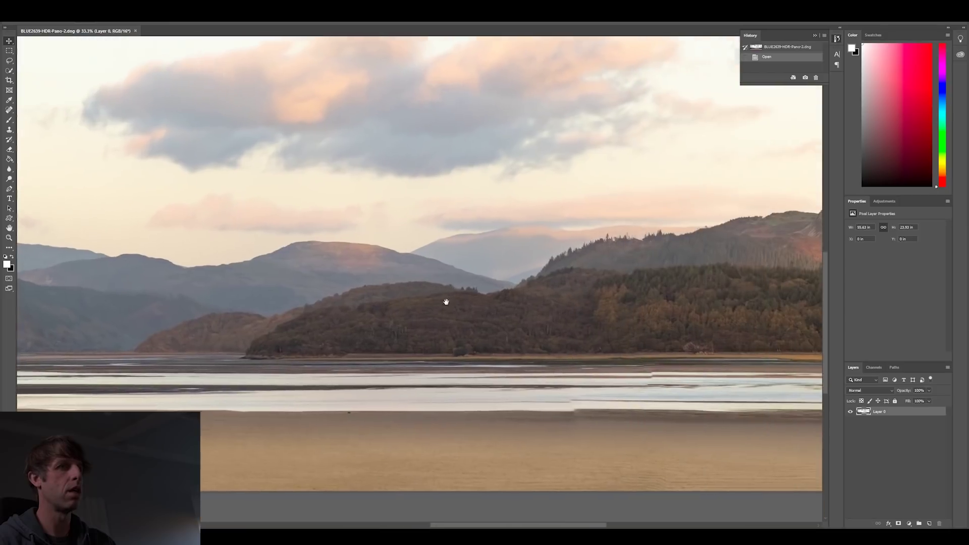
drag(580, 368, 465, 329)
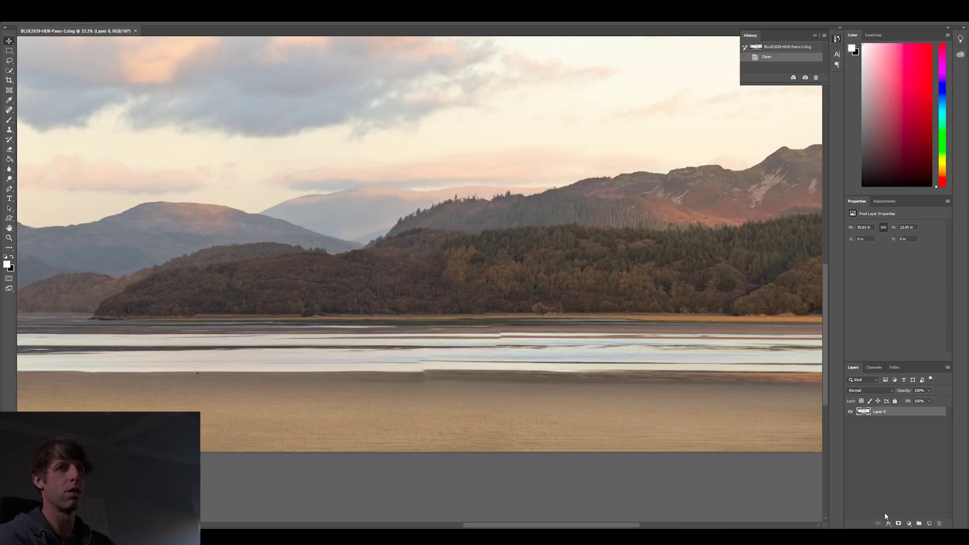
key(ctrl+j)
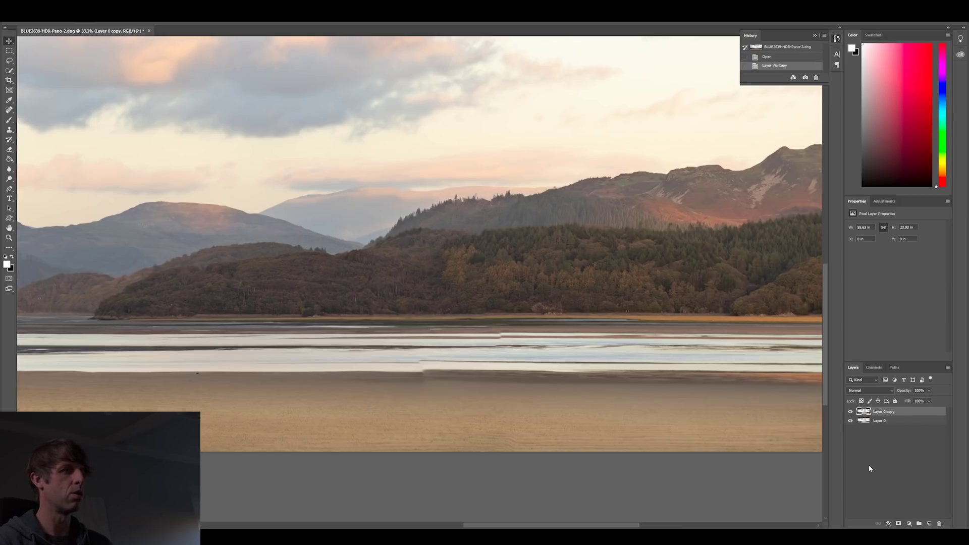
Clone-stamp over the water-edge seam on Layer 0 copy, then undo the last strokes.
click(9, 129)
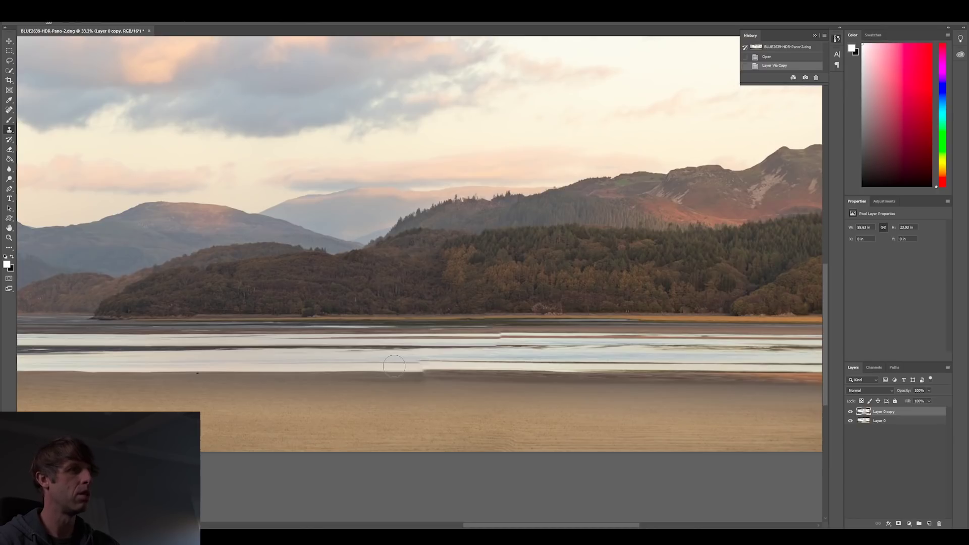
click(424, 364)
click(432, 364)
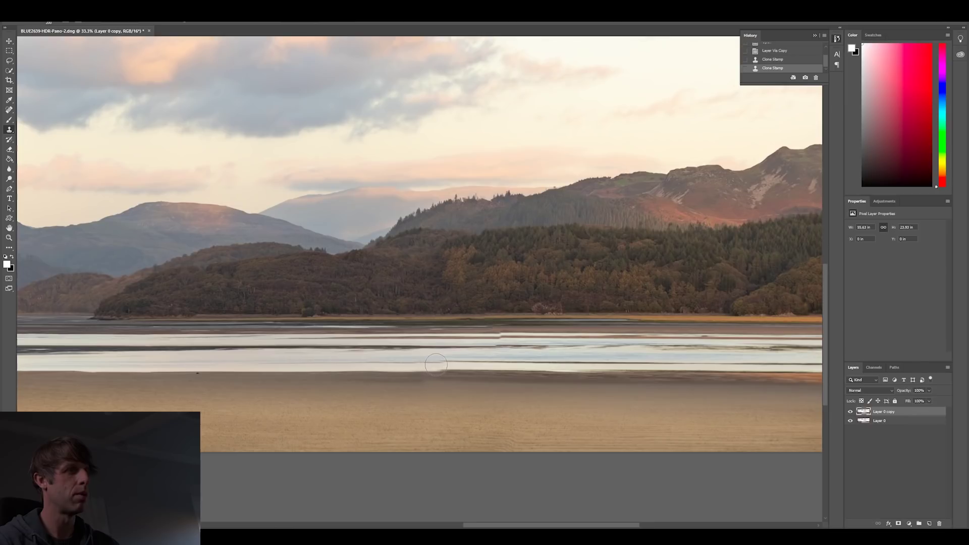
click(439, 363)
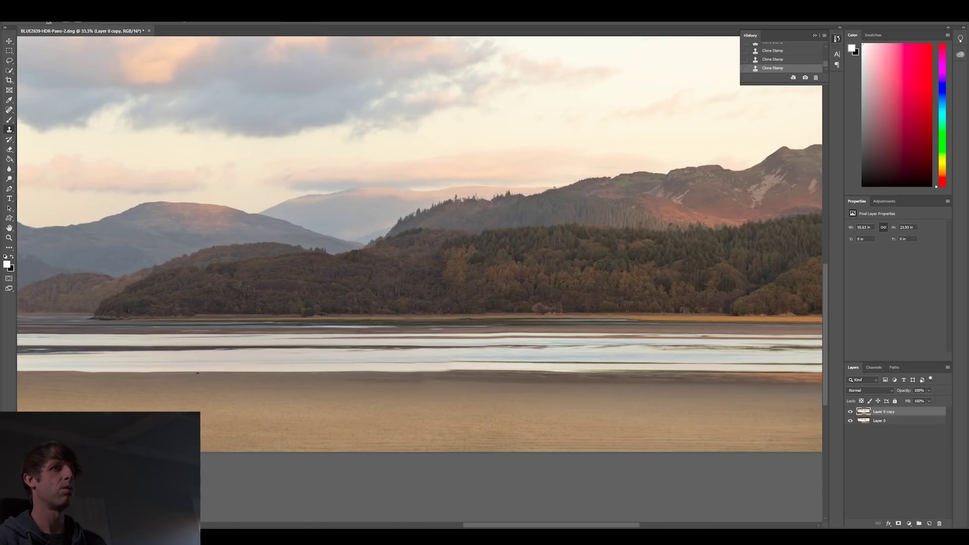
key(ctrl+z)
key(ctrl+z)
key(ctrl+minus)
key(ctrl+minus)
key(ctrl+minus)
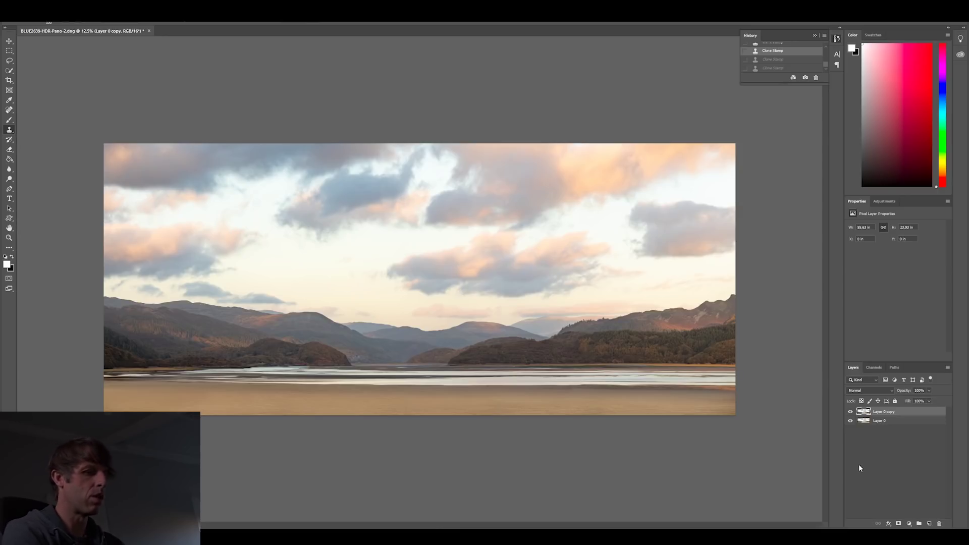
Stamp visible layers into Layer 0 copy 2 and apply Unsharp Mask, 1.0 px radius, threshold 0.
key(ctrl+shift+e)
key(ctrl+j)
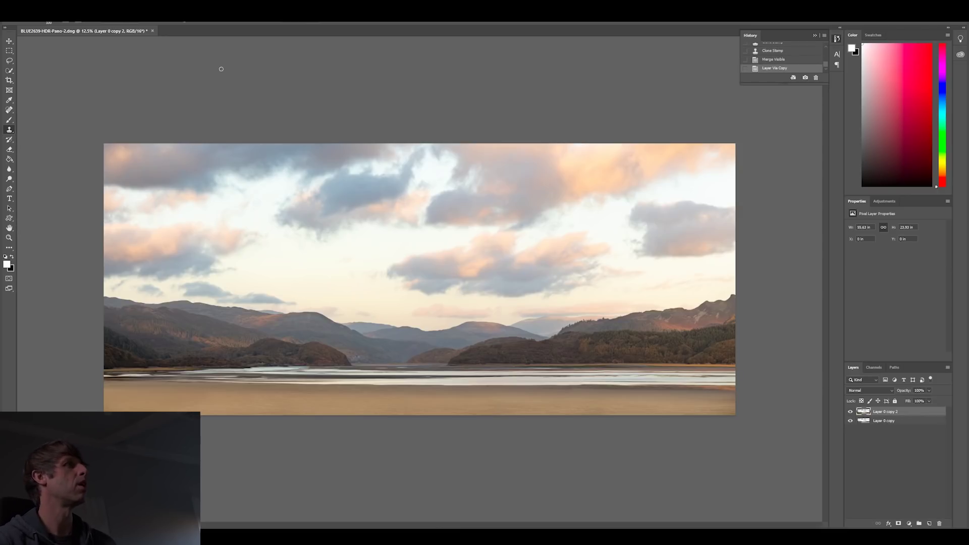
key(alt+t)
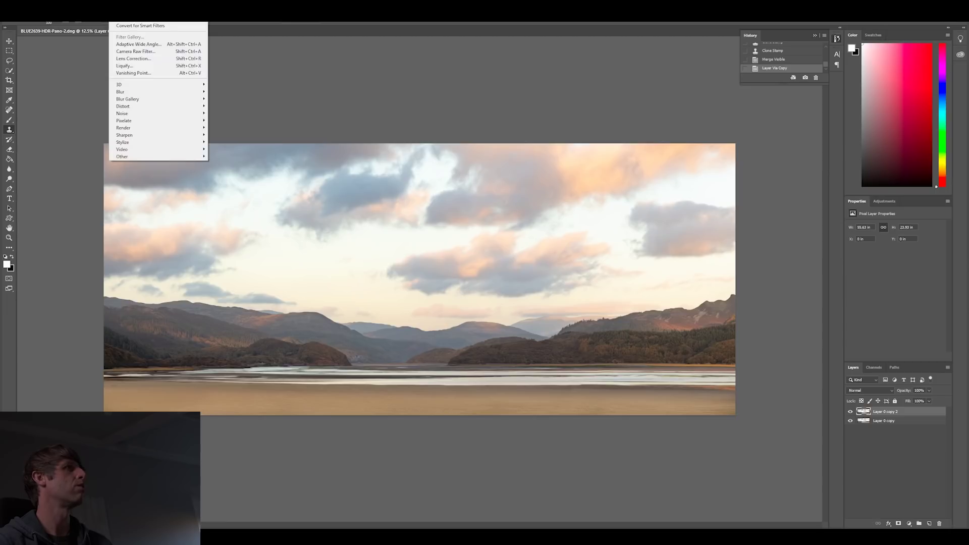
mouse_move(176, 133)
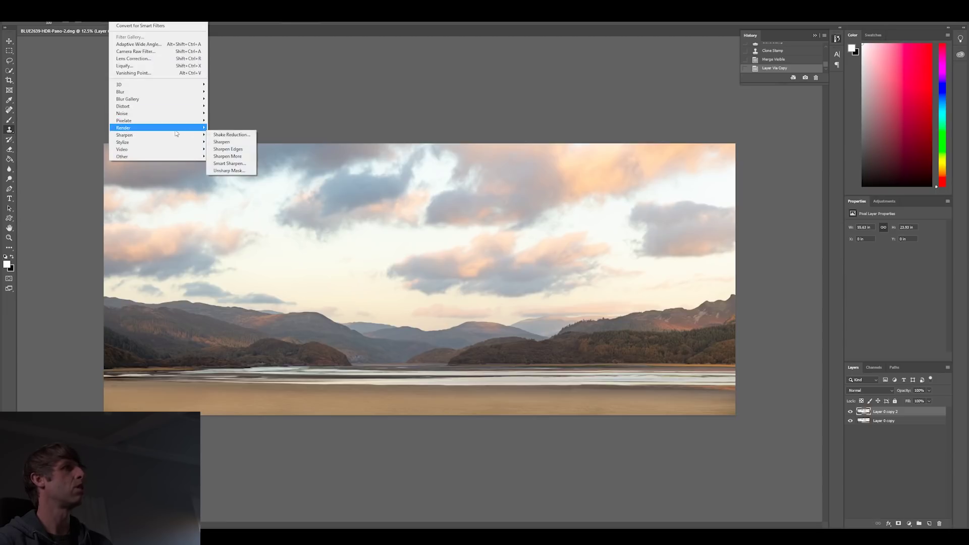
click(230, 171)
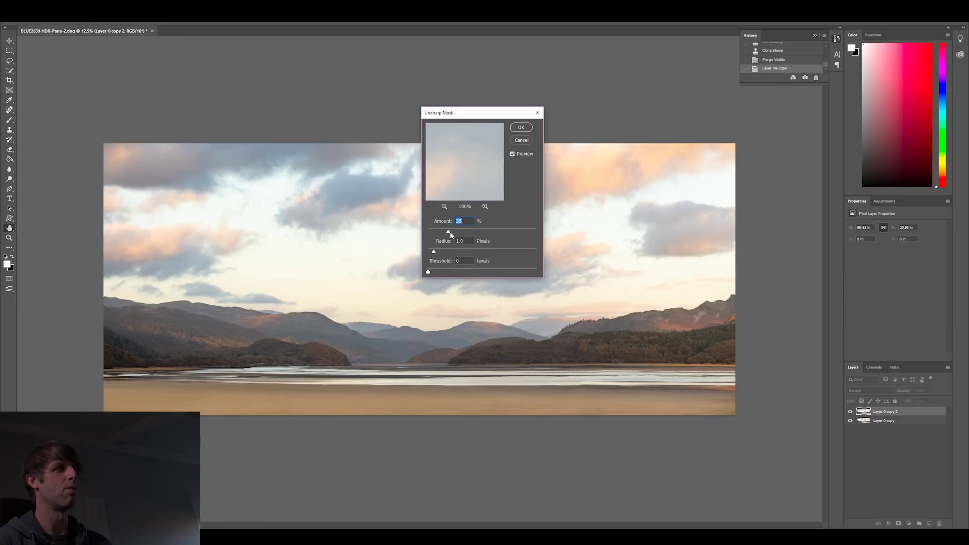
drag(449, 232, 481, 233)
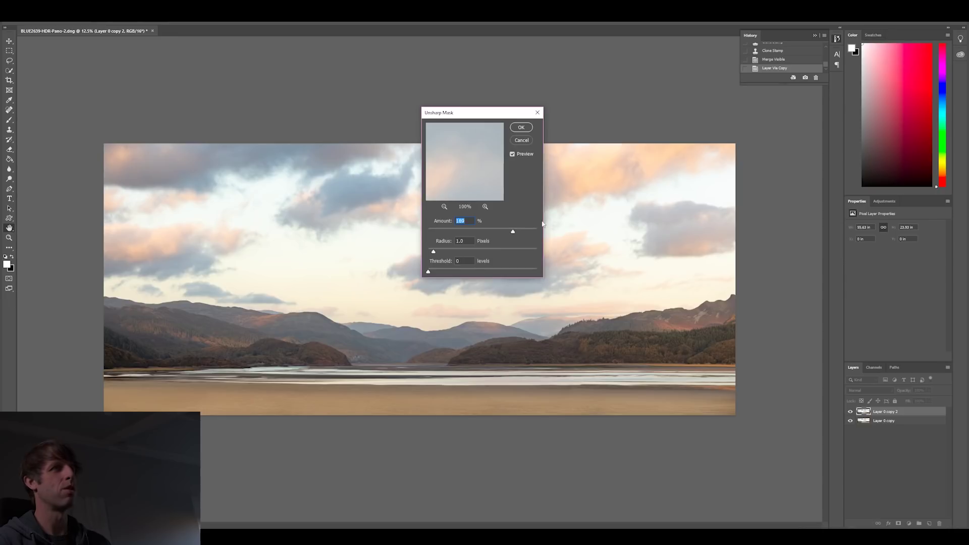
click(522, 127)
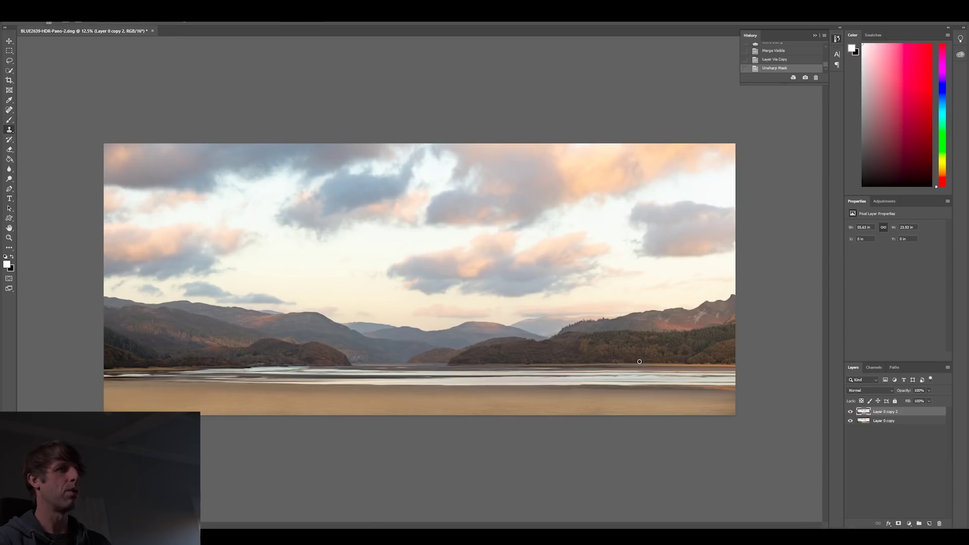
Add a layer mask and paint black over the sky with a 125 px brush.
key(ctrl+plus)
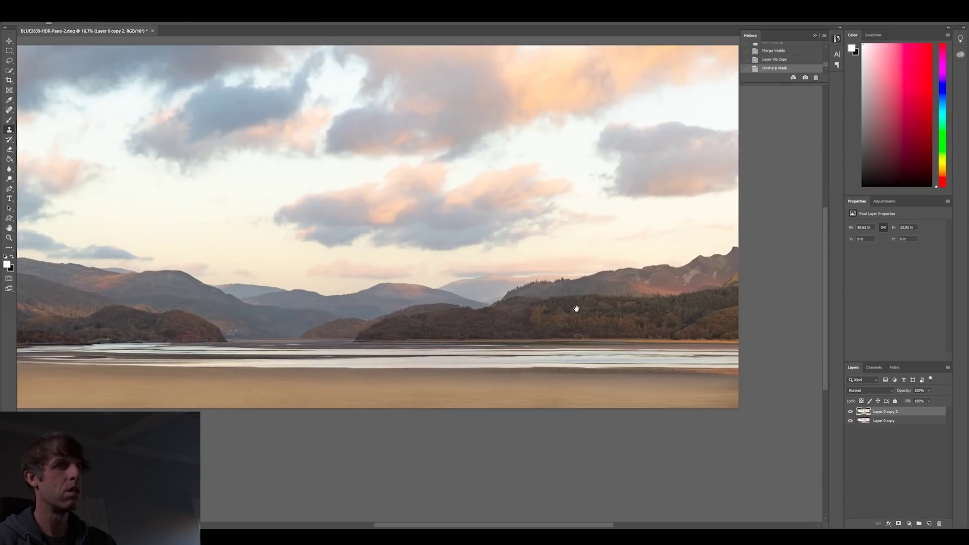
drag(566, 309, 574, 311)
key(ctrl+minus)
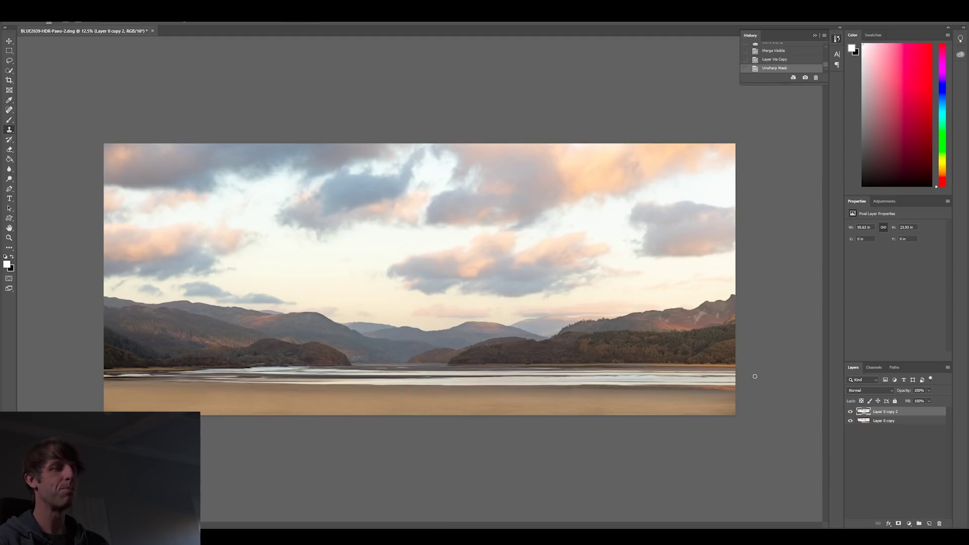
click(898, 523)
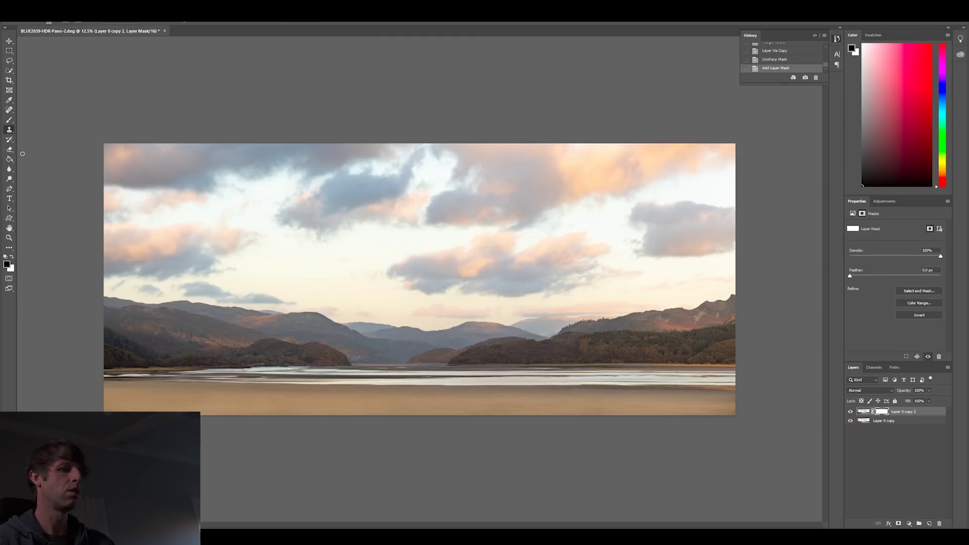
key(b)
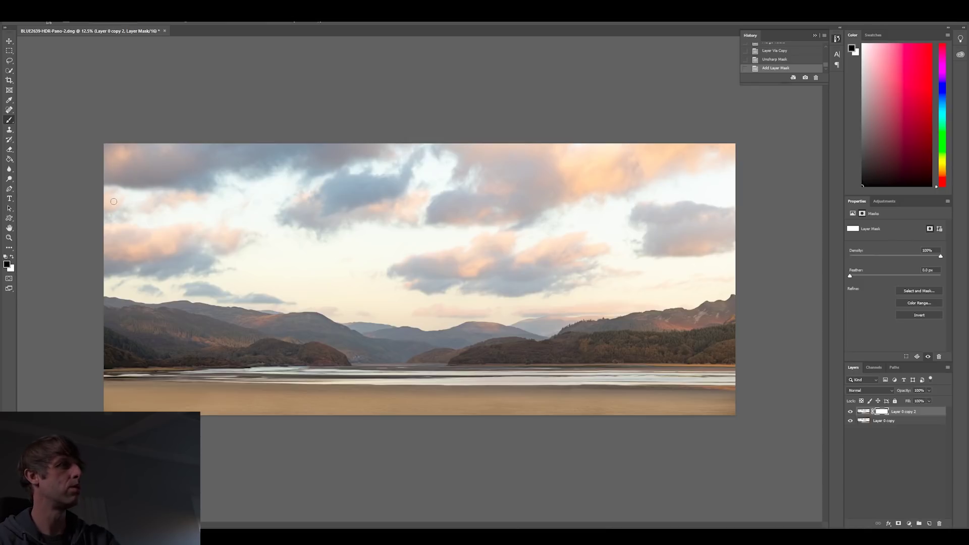
key(bracketright)
key(bracketright)
key(bracketright)
key(bracketright)
key(bracketright)
key(bracketright)
key(bracketright)
key(bracketright)
key(bracketright)
key(bracketright)
key(bracketright)
key(bracketright)
key(bracketright)
key(bracketright)
key(bracketright)
key(bracketright)
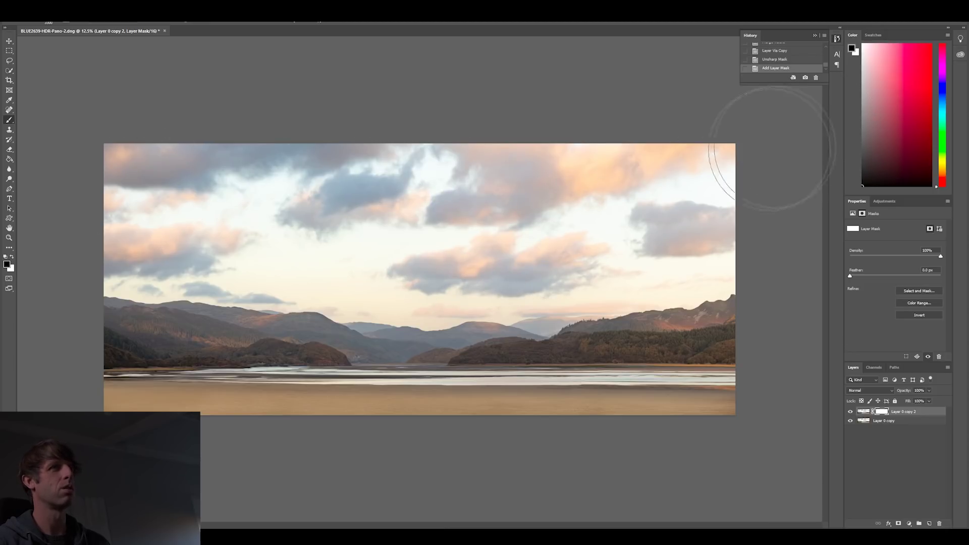
mouse_move(745, 162)
mouse_down()
mouse_move(708, 172)
mouse_move(398, 171)
mouse_move(167, 184)
mouse_move(196, 184)
mouse_up()
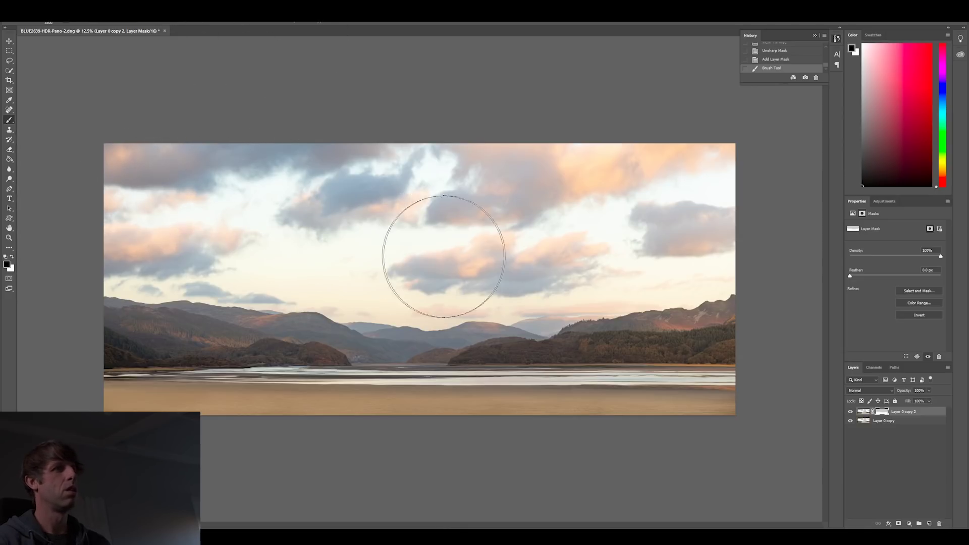
drag(684, 207, 97, 184)
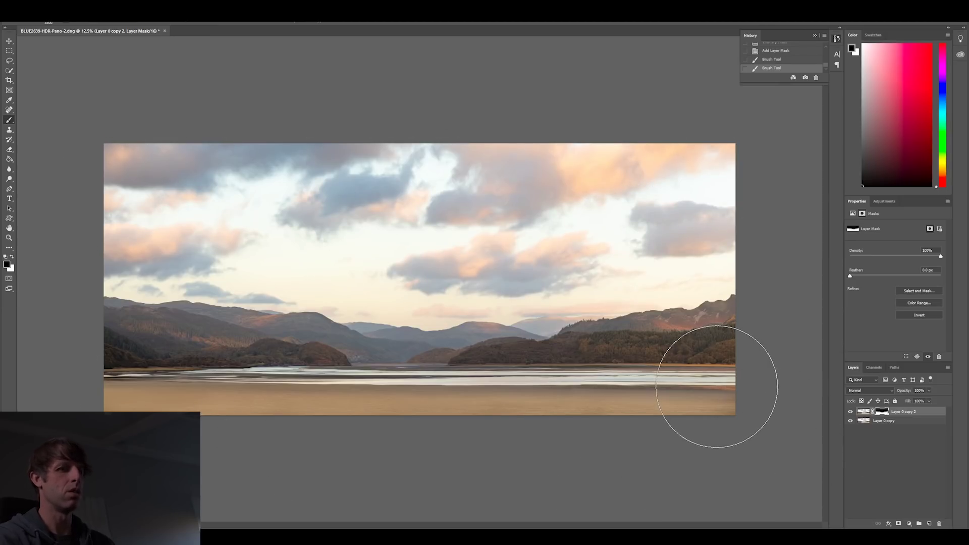
Zoom in and toggle the sharpened layer's visibility to compare the result.
key(ctrl+plus)
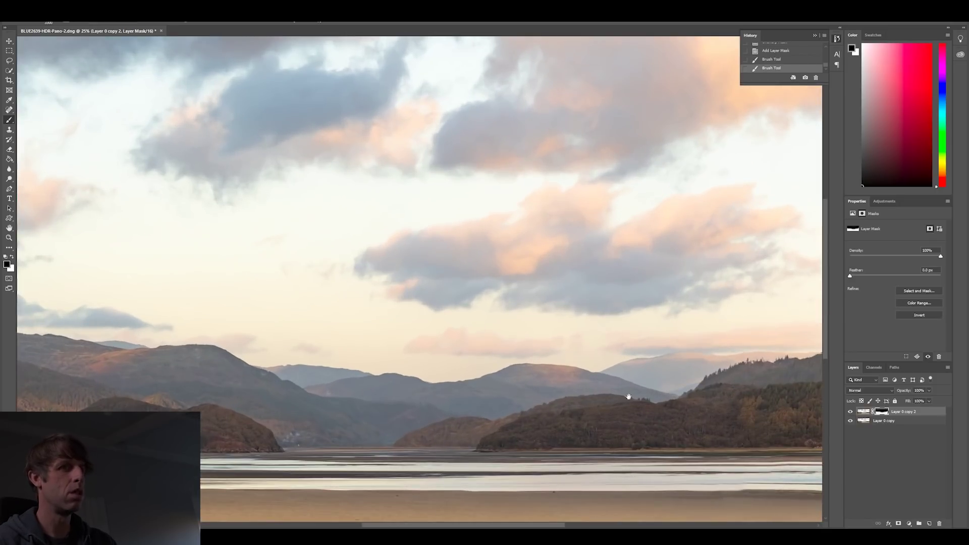
key(ctrl+plus)
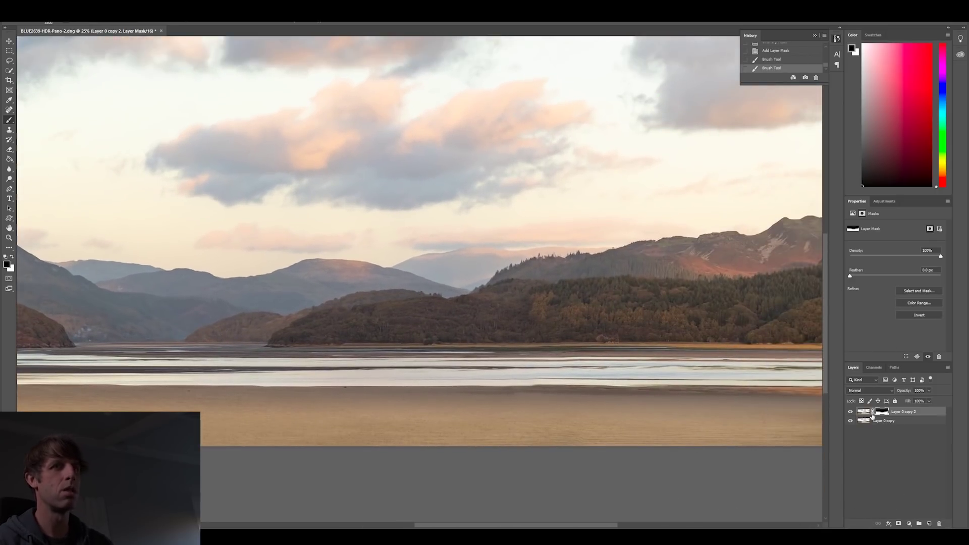
click(851, 412)
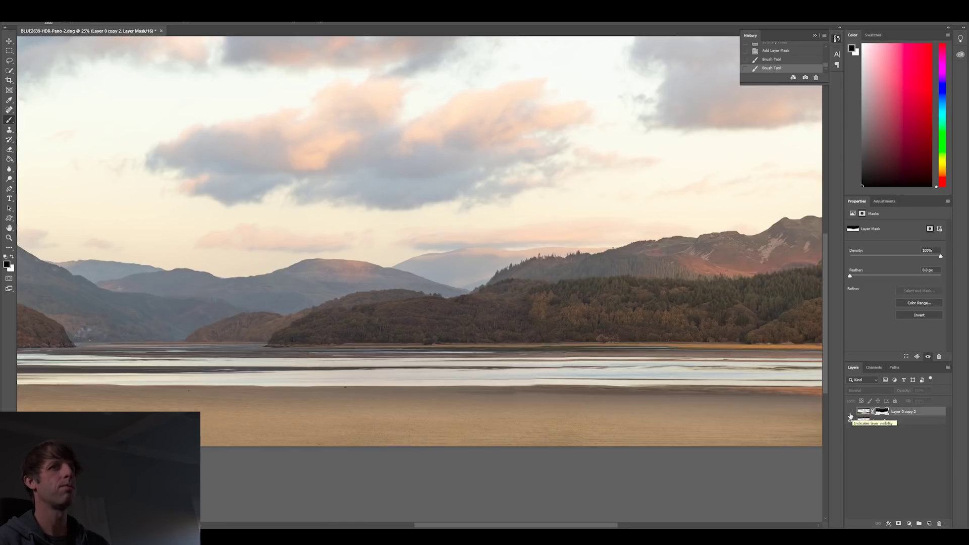
click(850, 414)
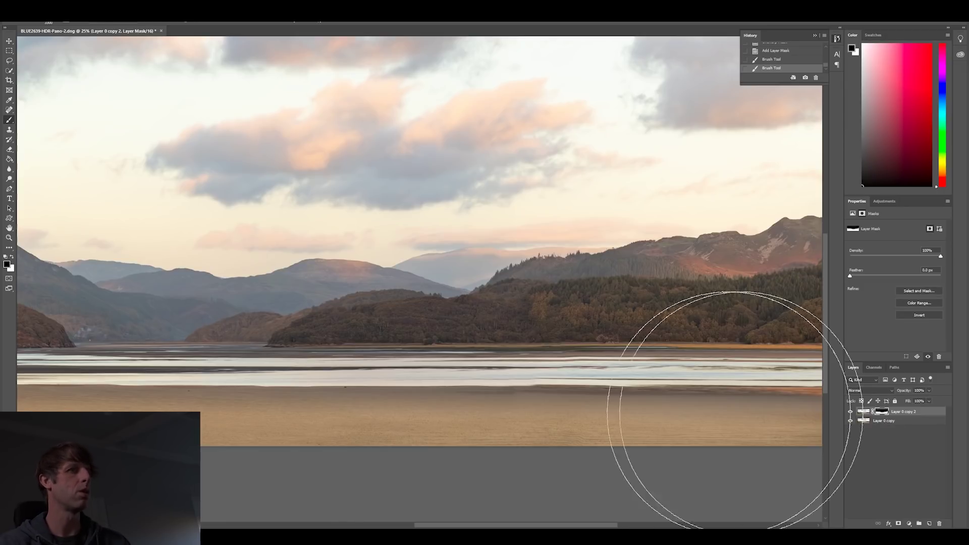
key(ctrl+minus)
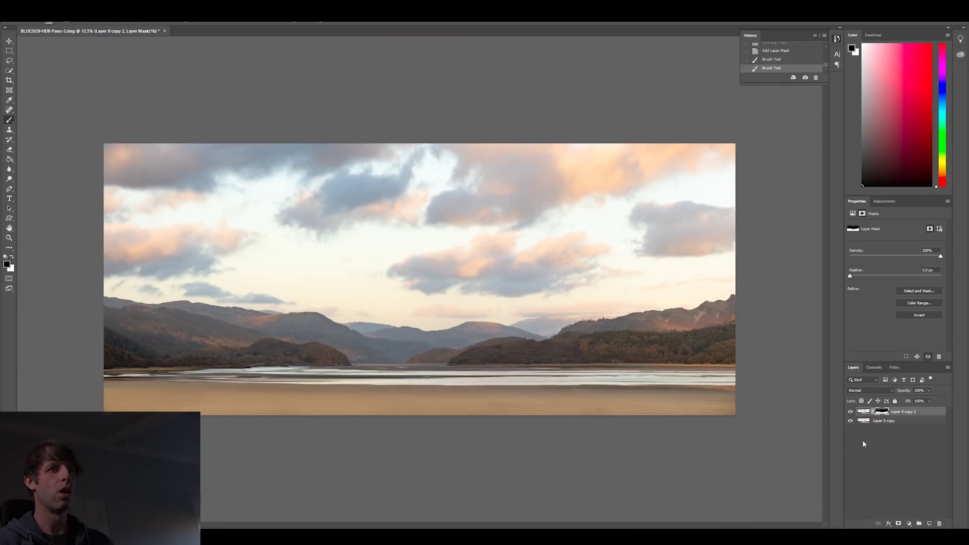
Merge the visible layers into one and change the pasteboard colour around the panorama to white.
key(ctrl+shift+e)
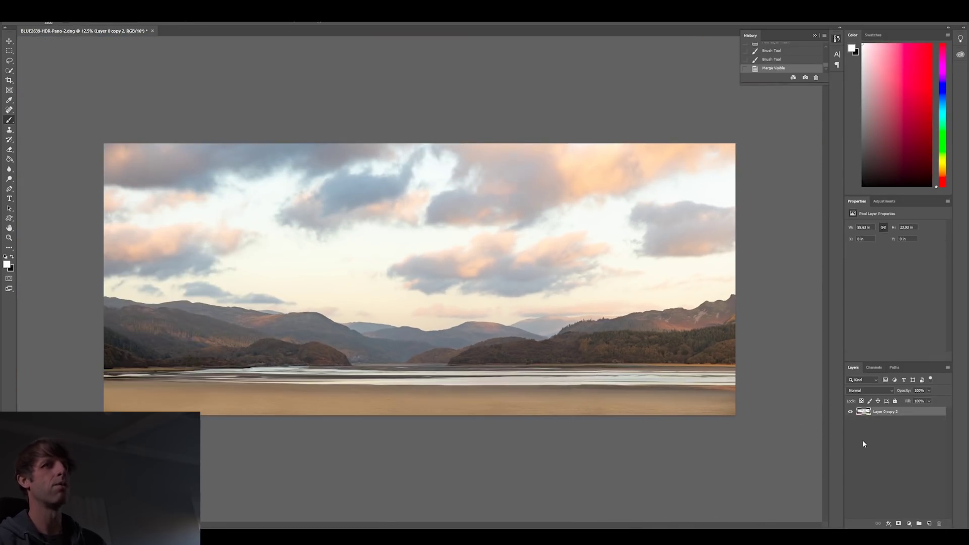
right_click(782, 446)
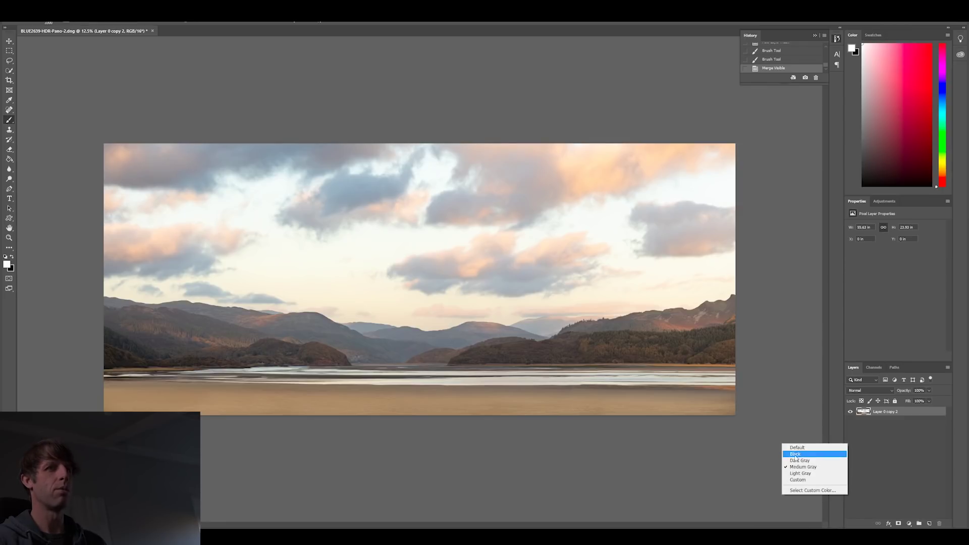
click(796, 479)
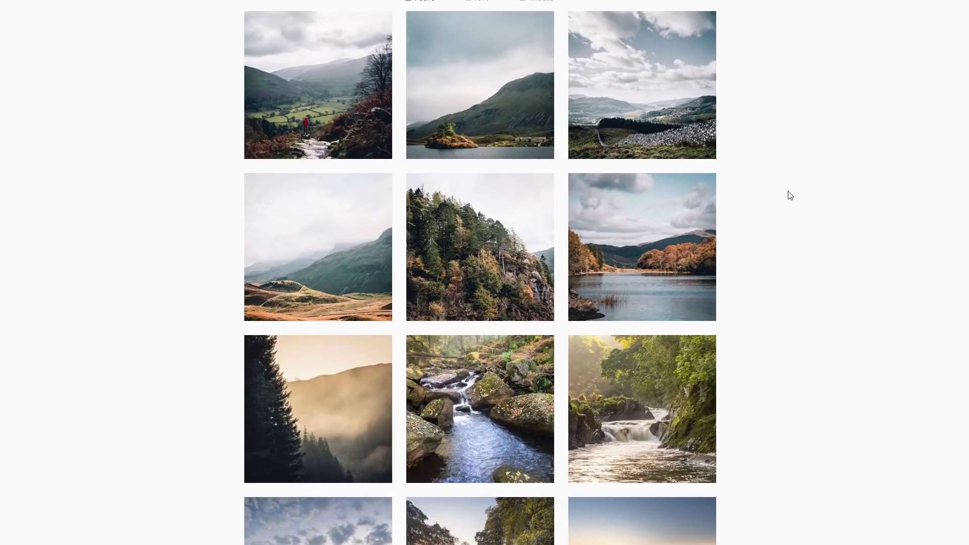
scroll(789, 195, up, 6)
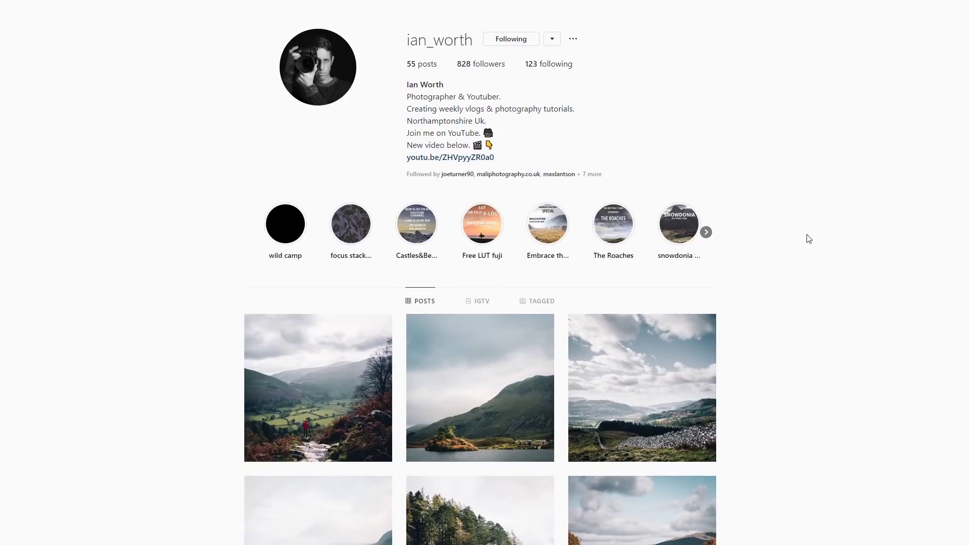
scroll(826, 254, down, 1)
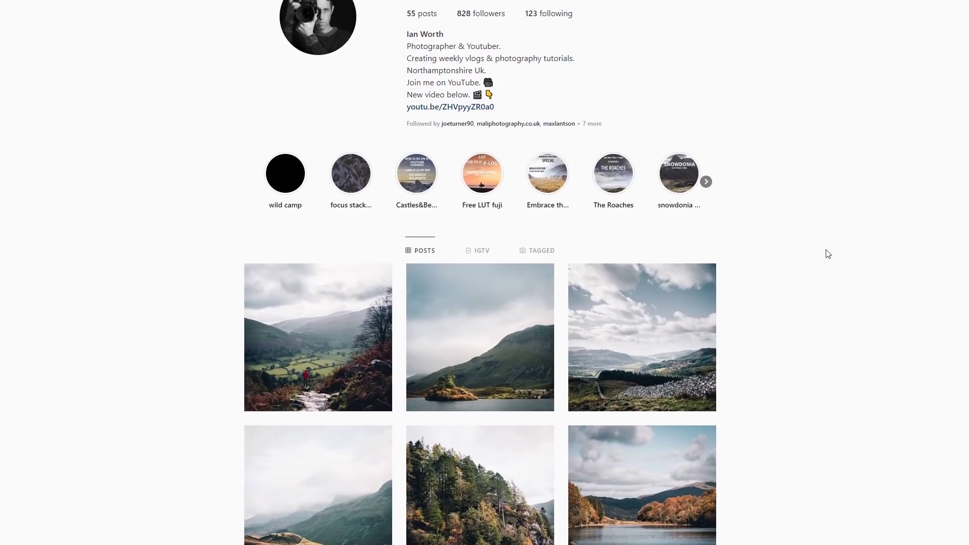
scroll(828, 253, down, 3)
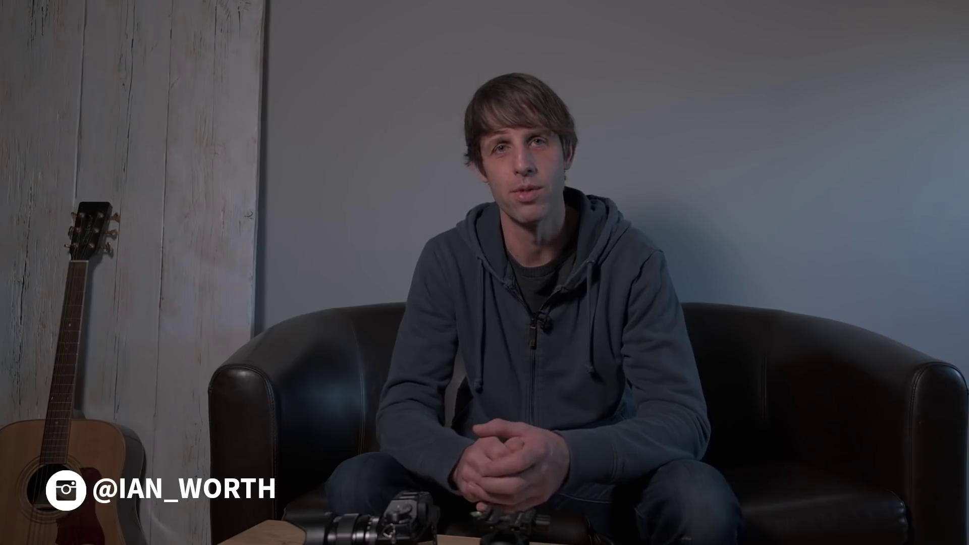